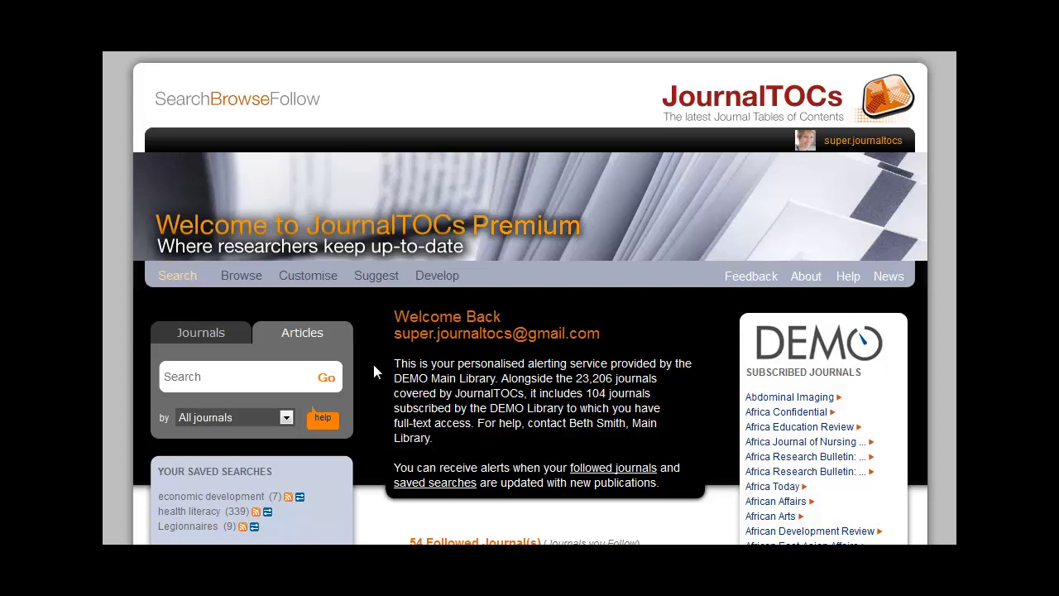
click(229, 337)
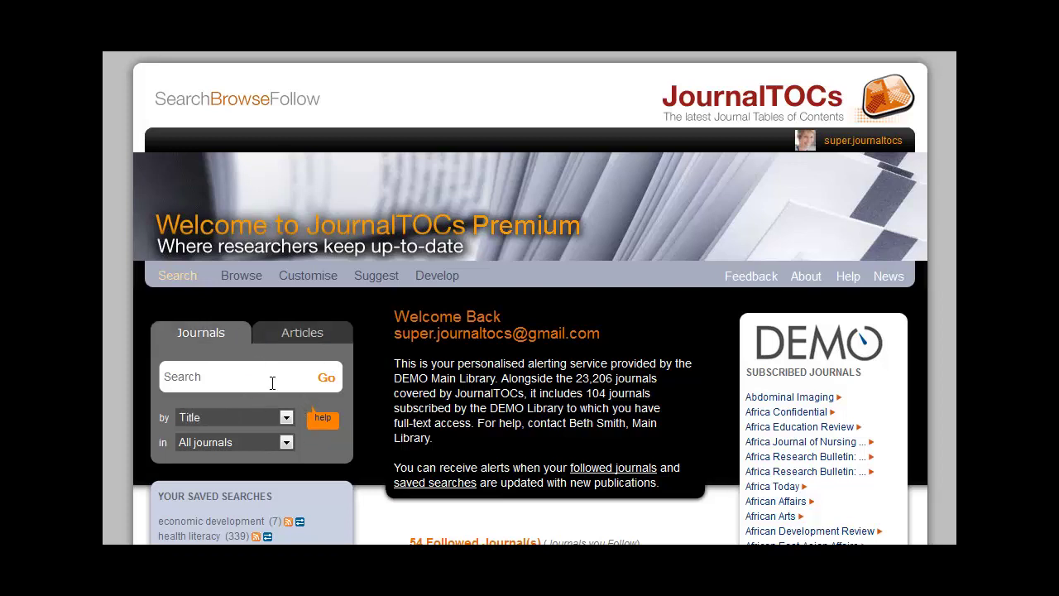
click(289, 443)
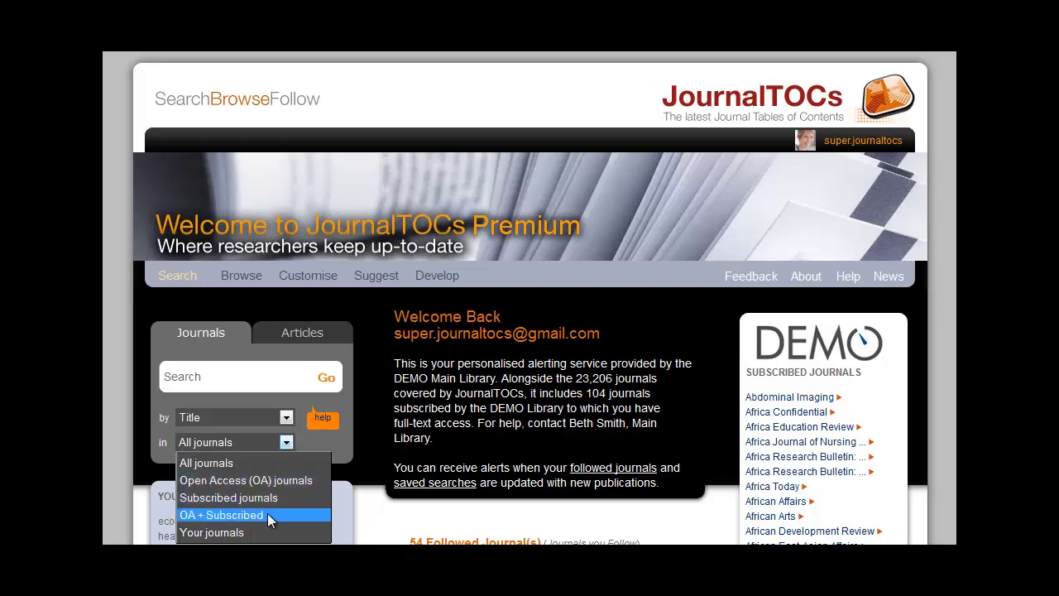
click(371, 389)
click(342, 338)
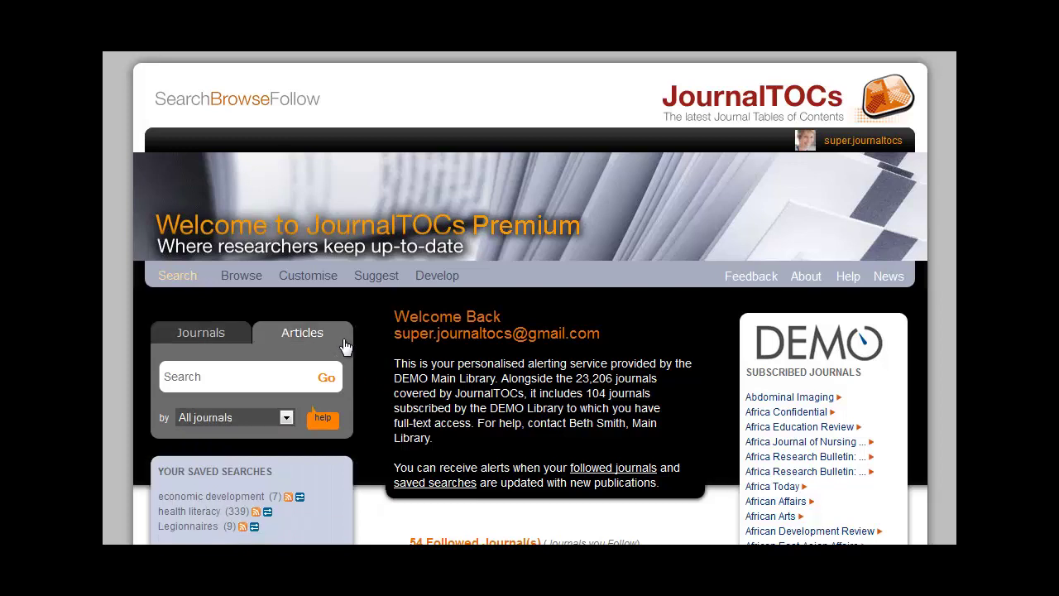
click(288, 417)
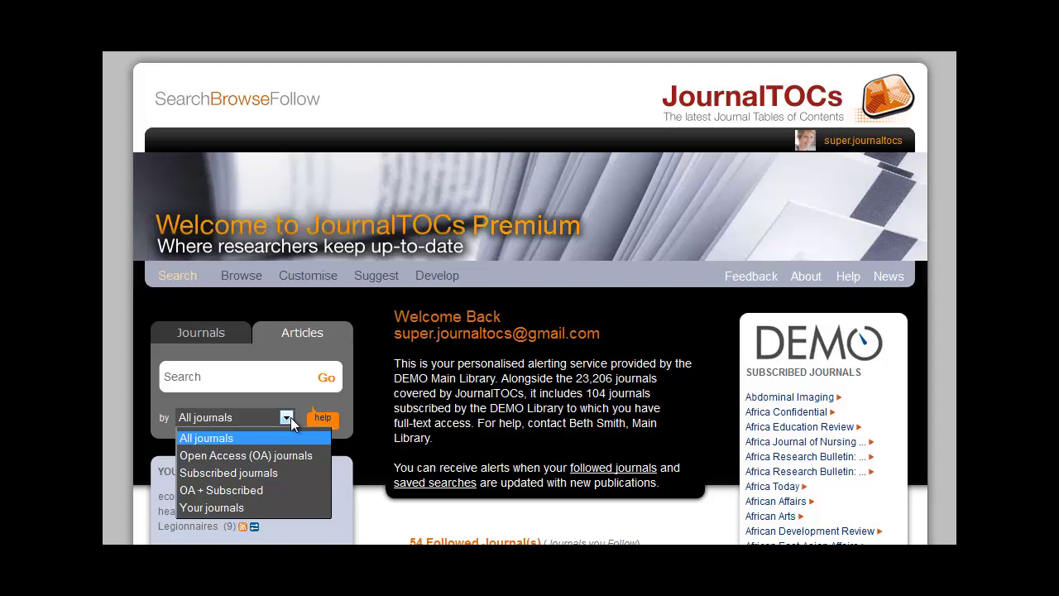
click(708, 339)
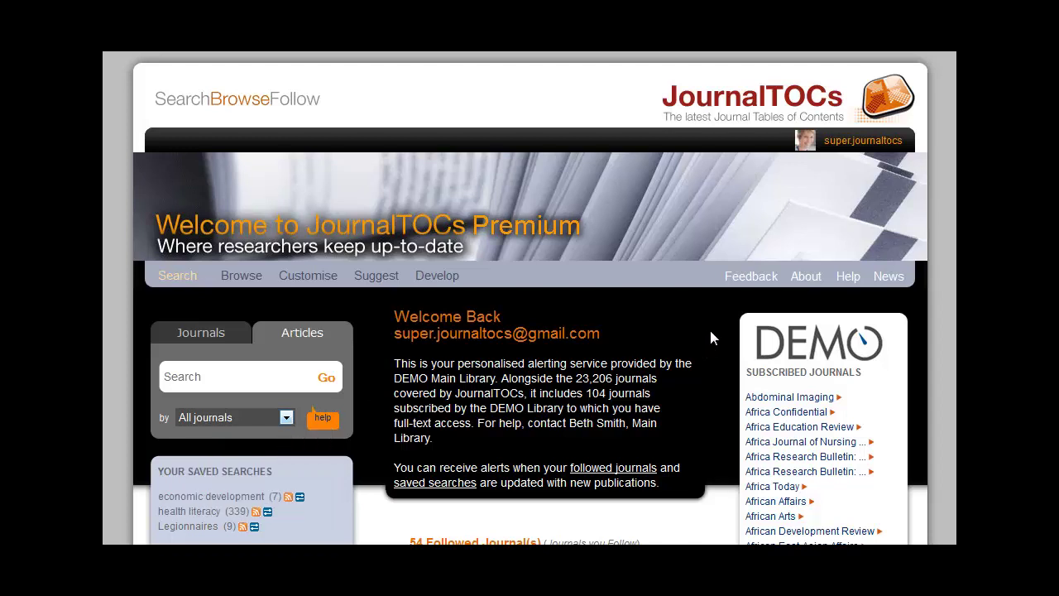
scroll(710, 329, down, 4)
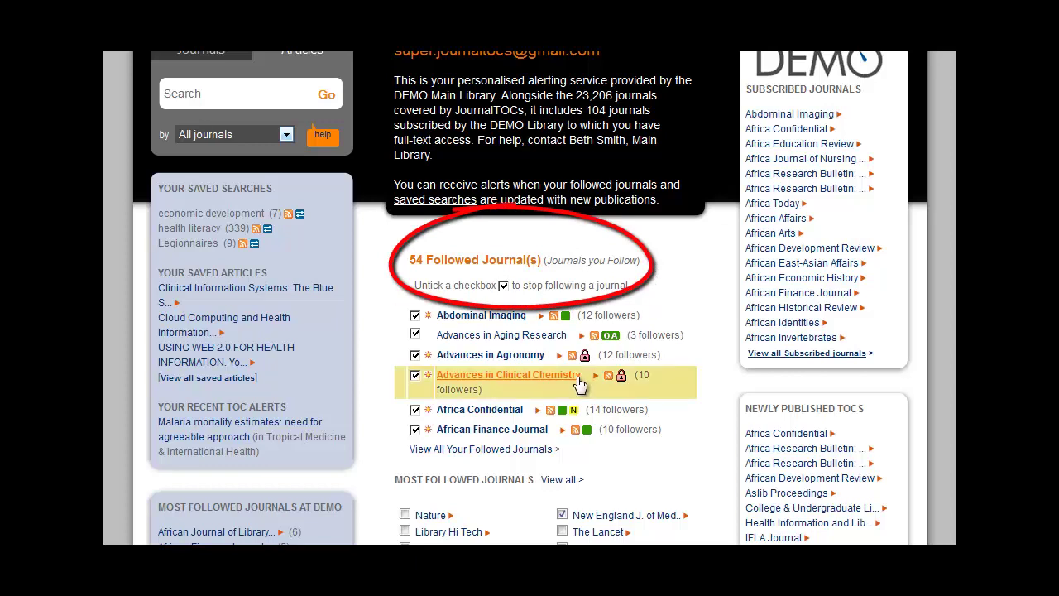
Open the current table of contents of Abdominal Imaging from the Followed Journals list.
mouse_move(568, 415)
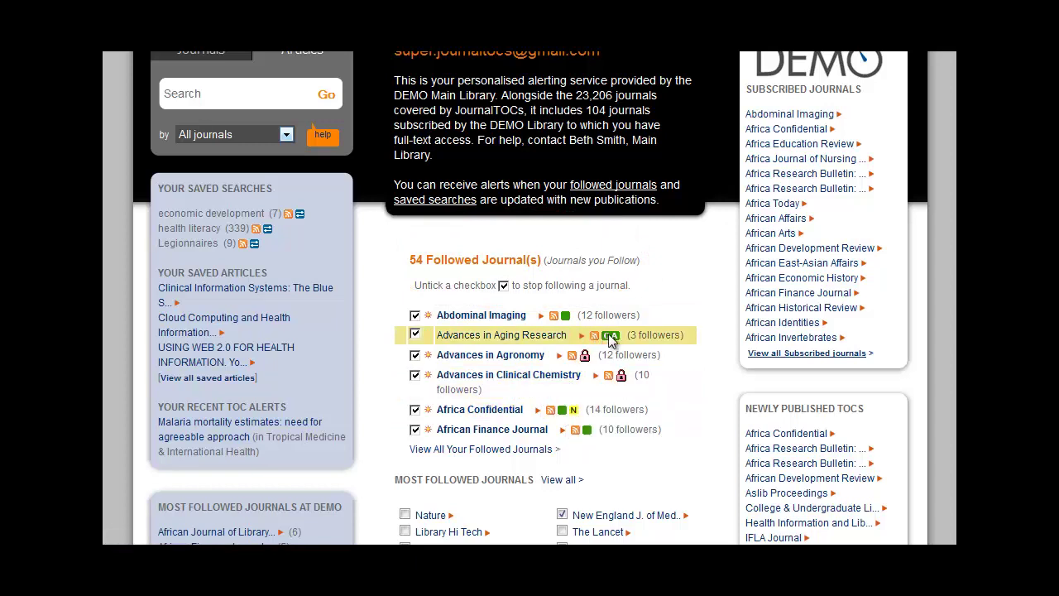
mouse_move(613, 341)
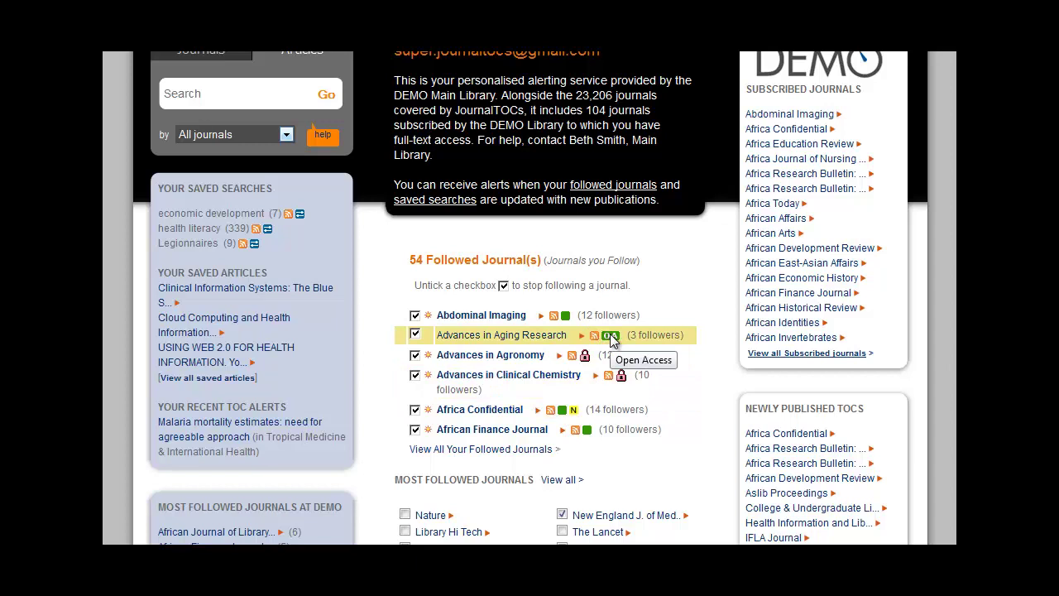
click(488, 319)
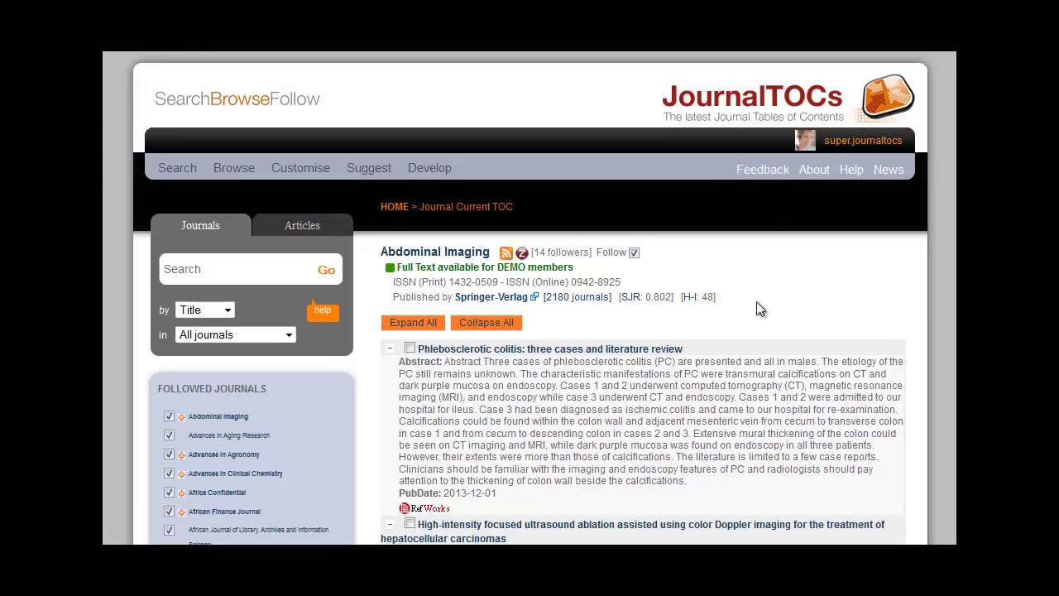
scroll(759, 308, down, 5)
scroll(759, 308, up, 5)
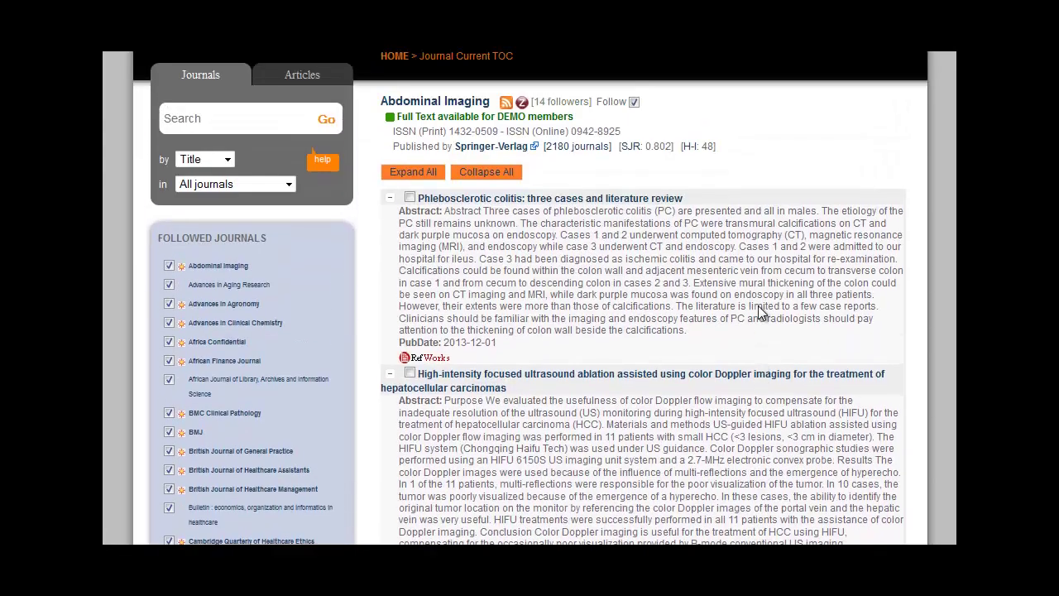
mouse_move(634, 303)
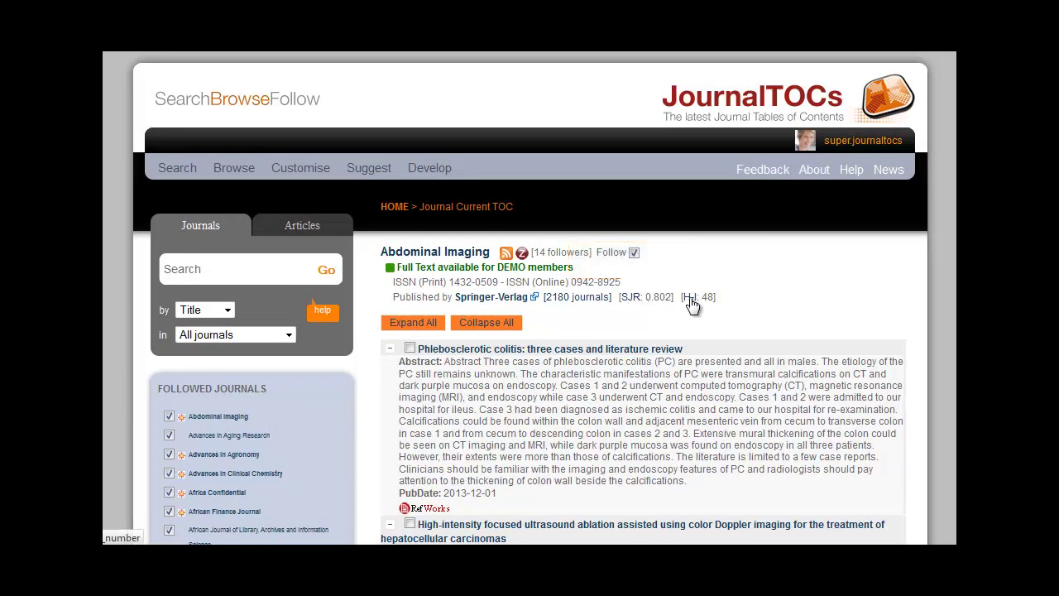
mouse_move(692, 304)
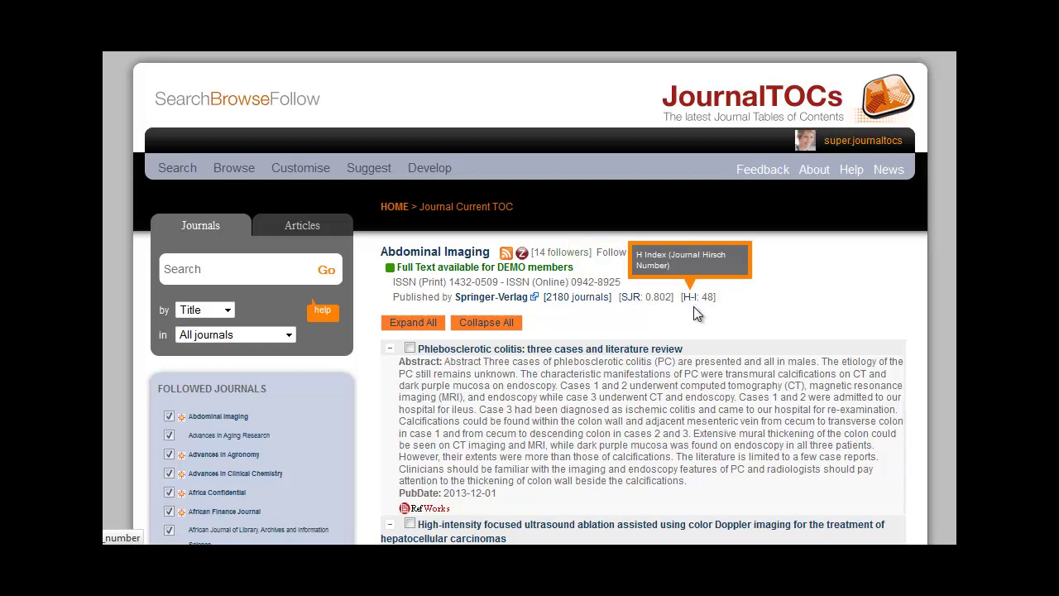
Go back to the home page and scroll down to the followed and Most Followed Journals lists.
click(396, 207)
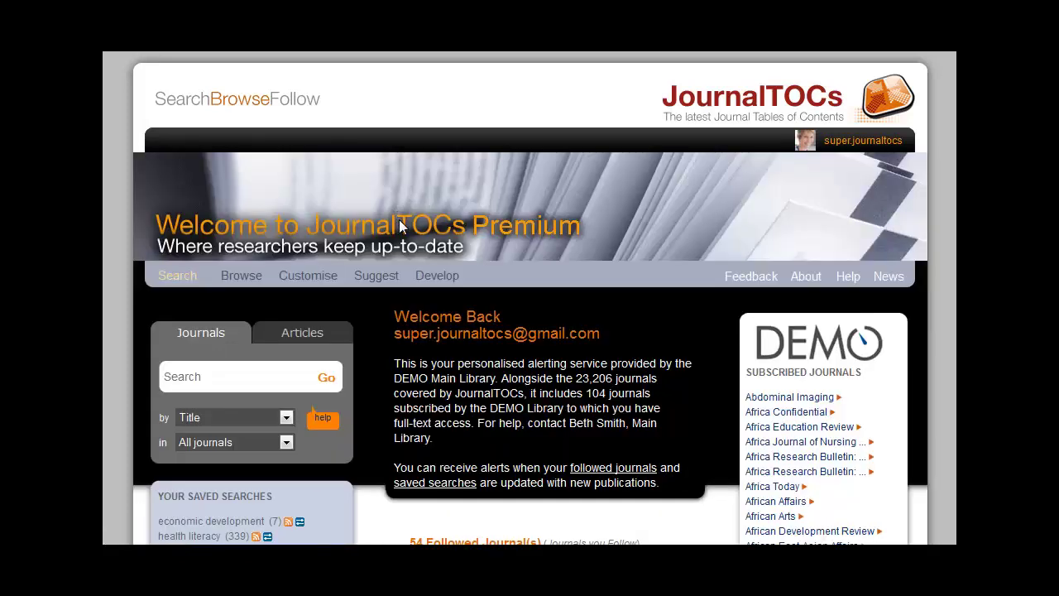
scroll(539, 290, down, 5)
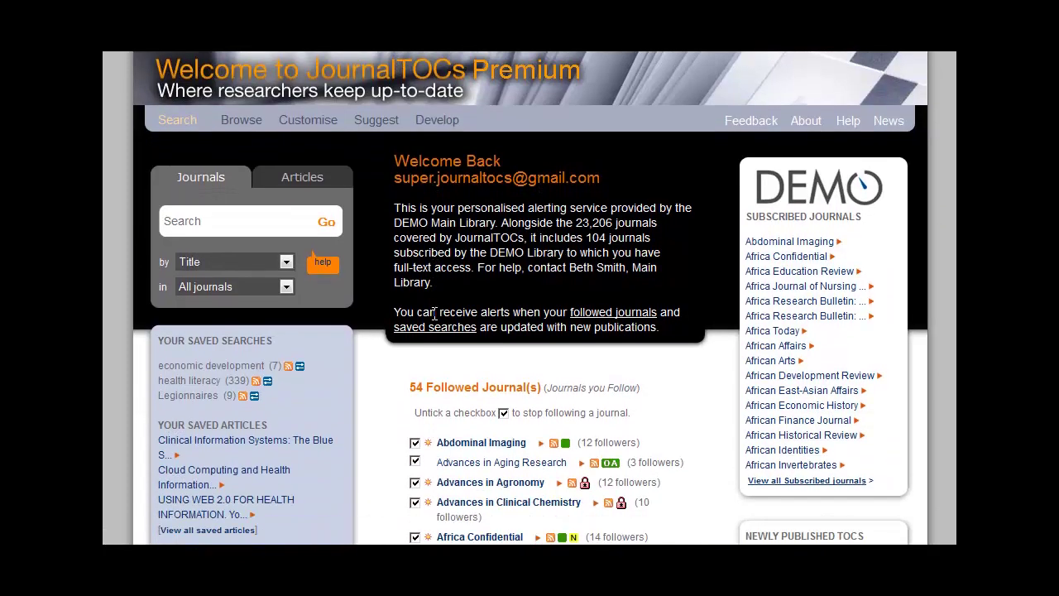
scroll(423, 315, down, 3)
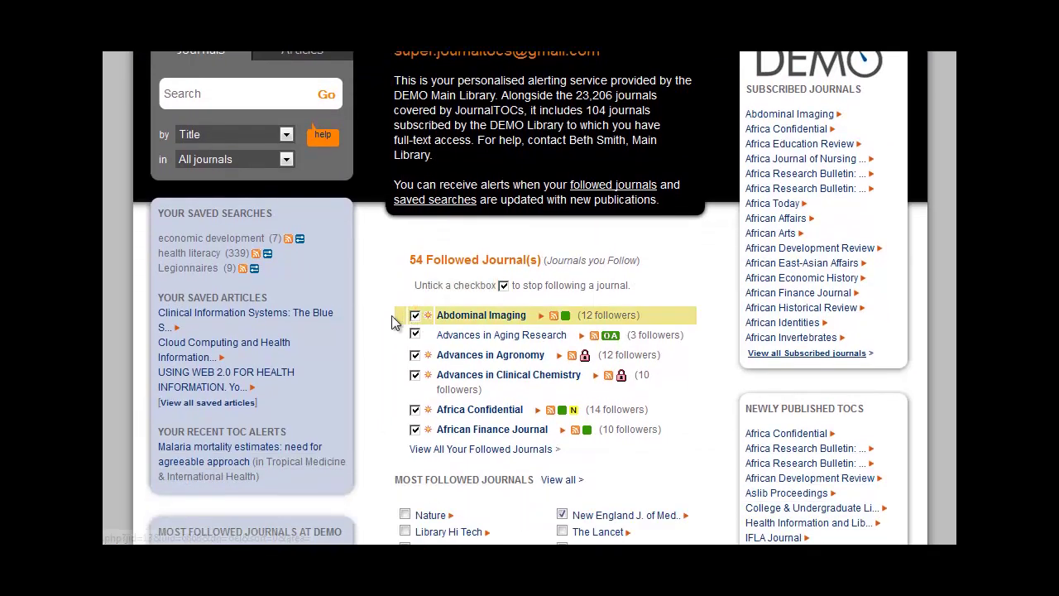
scroll(391, 324, down, 5)
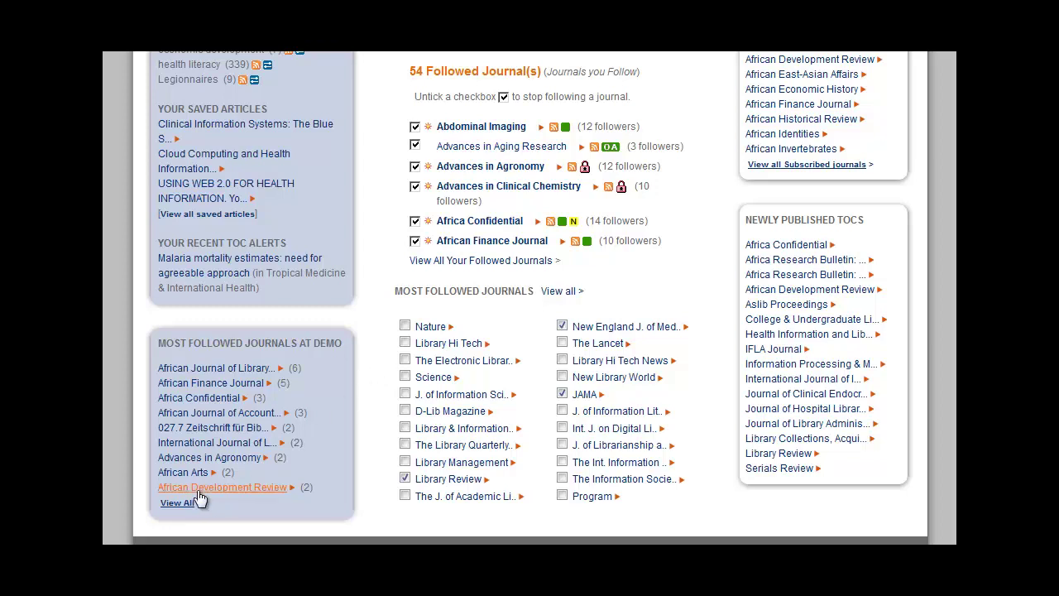
List all 170 most followed DEMO journals, sorted by followers from highest to lowest.
click(178, 505)
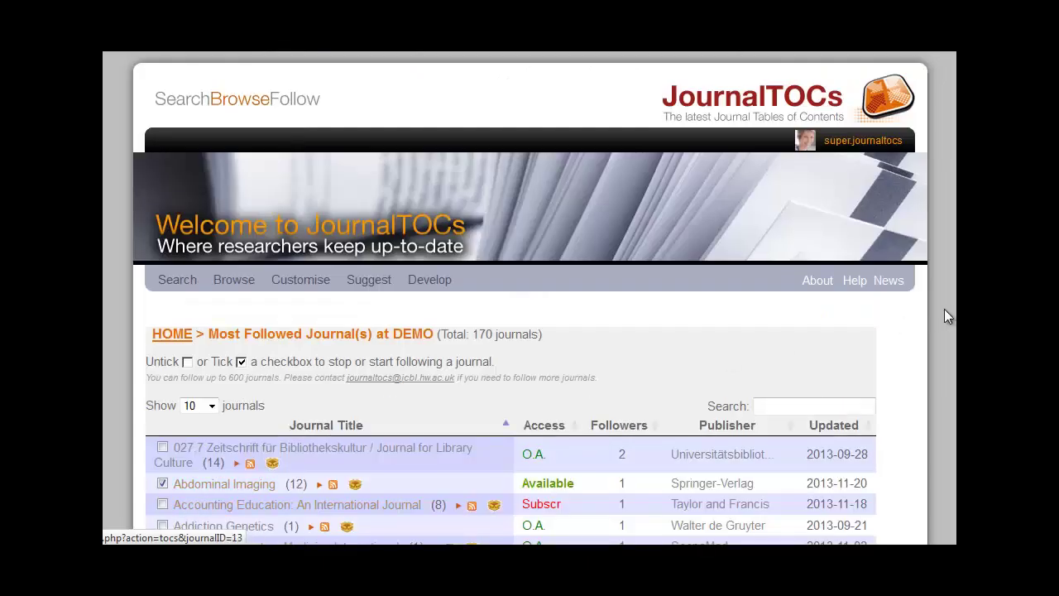
scroll(945, 309, down, 2)
scroll(948, 310, down, 4)
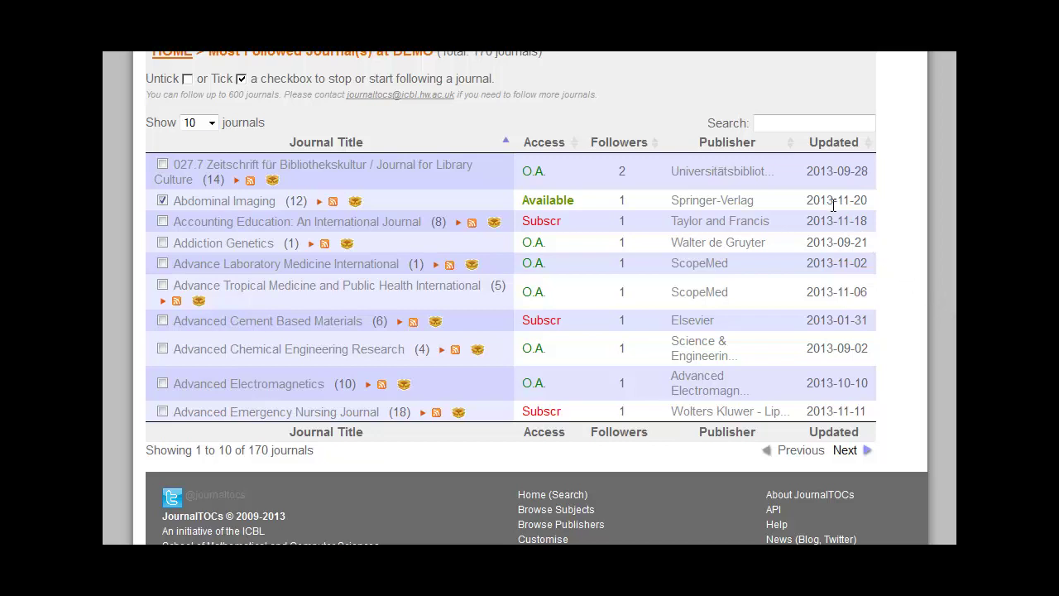
click(652, 146)
click(652, 147)
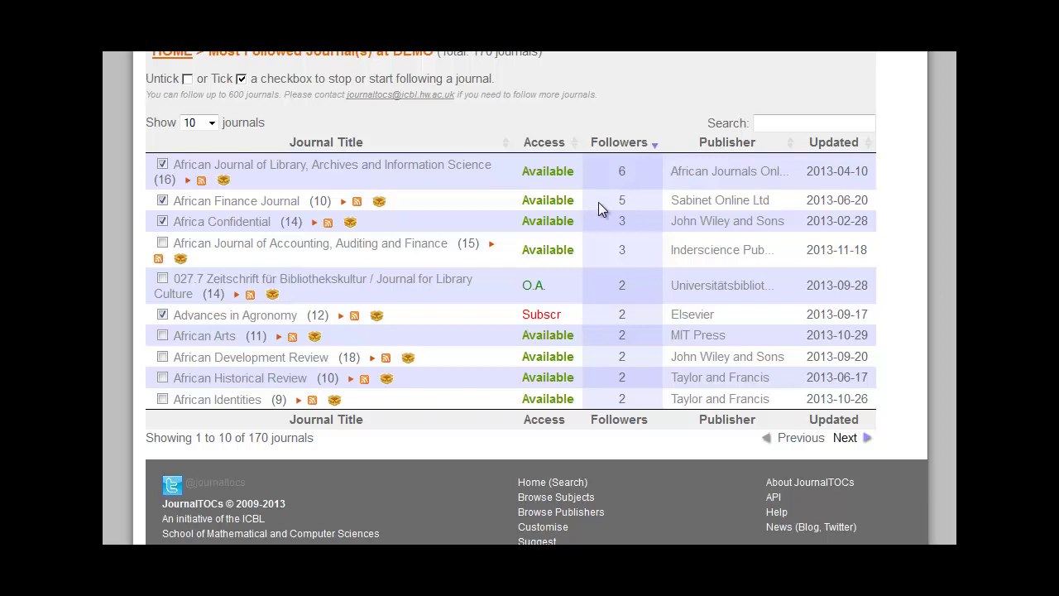
scroll(600, 202, up, 4)
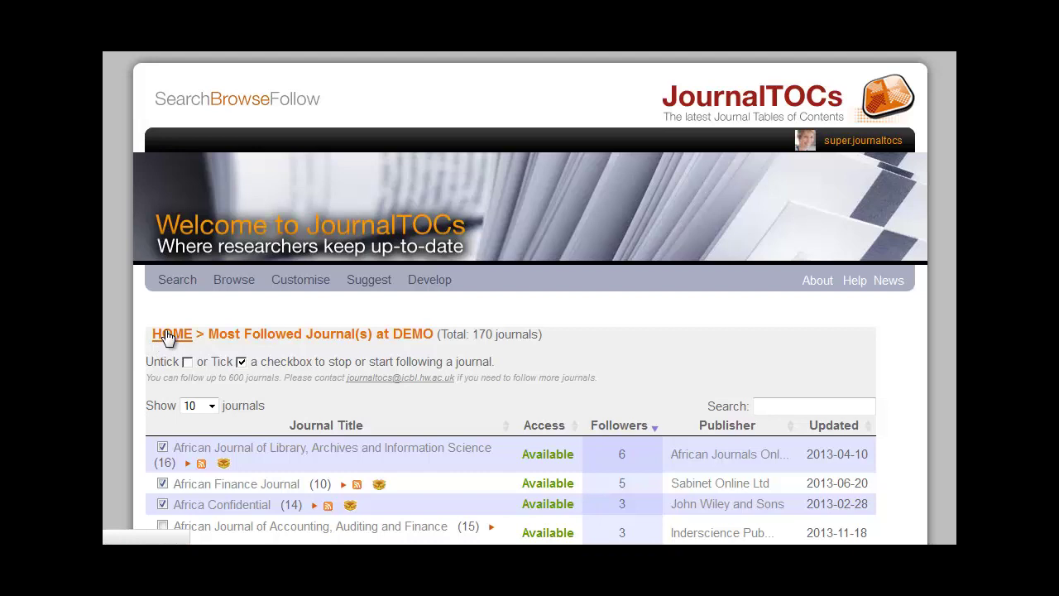
Return to the home page and bring up the username menu to reach Admin.
click(168, 336)
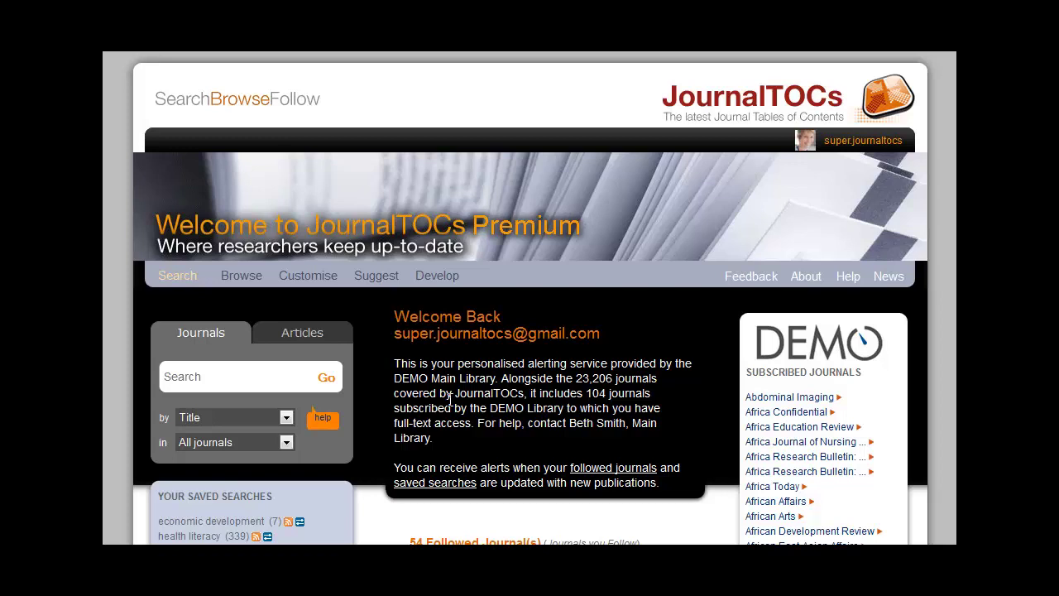
mouse_move(836, 145)
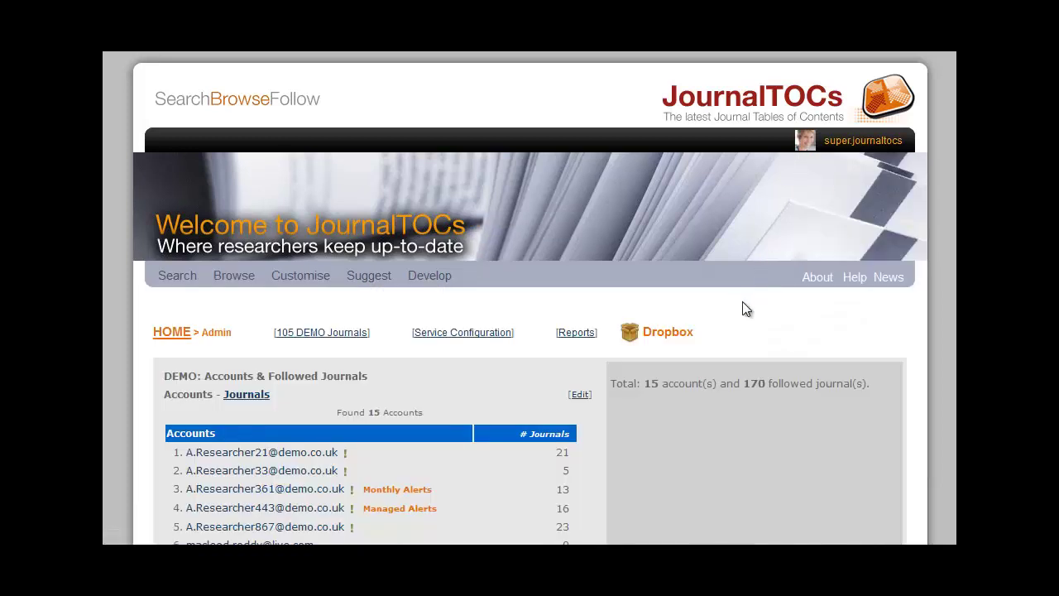
scroll(742, 303, down, 5)
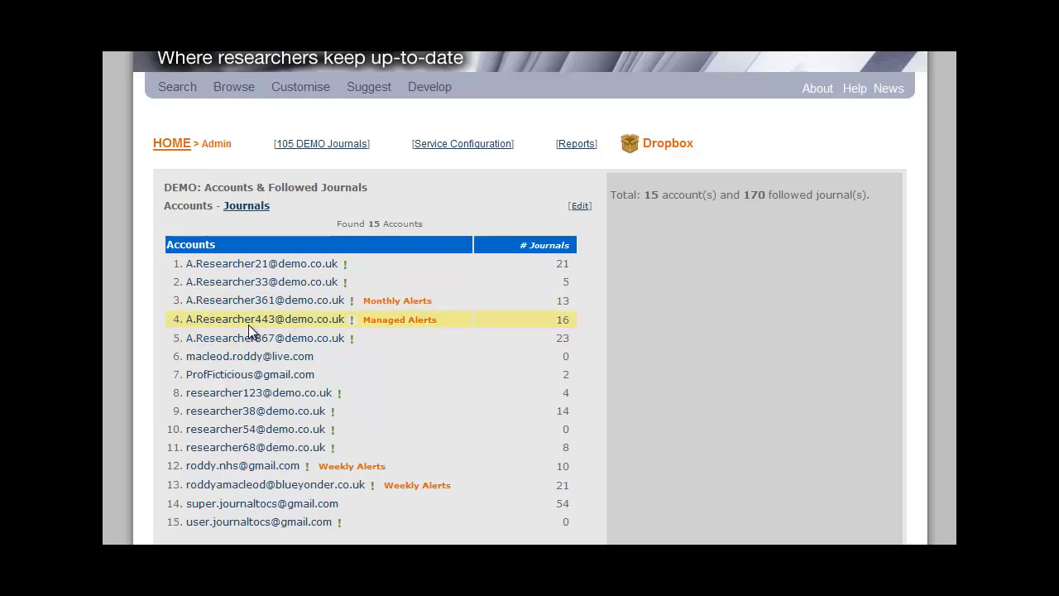
Register a new researcher account by entering its e-mail address on the admin edit page.
click(568, 209)
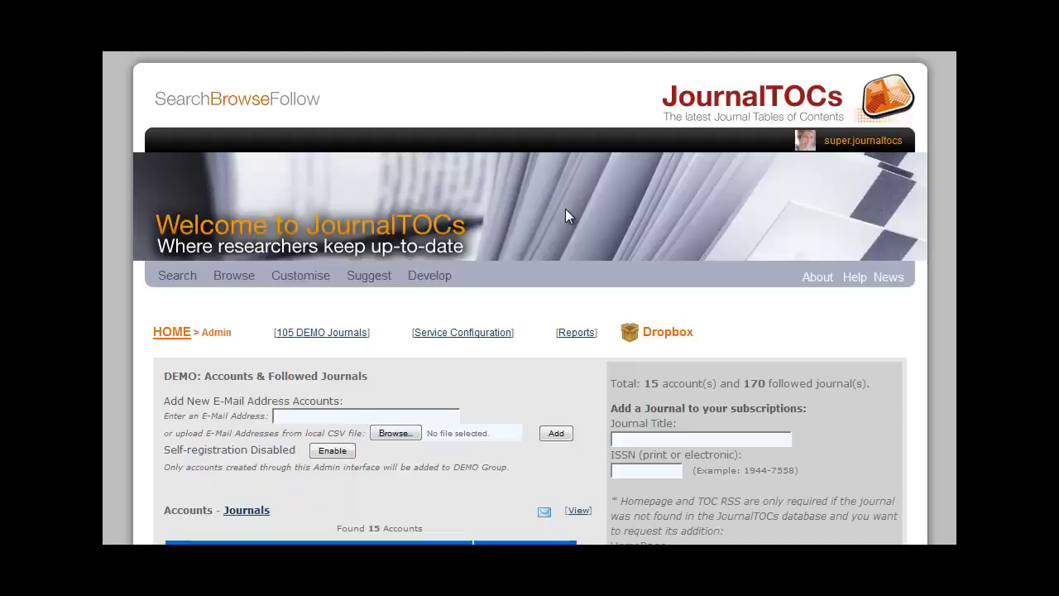
scroll(579, 380, down, 2)
scroll(579, 379, down, 3)
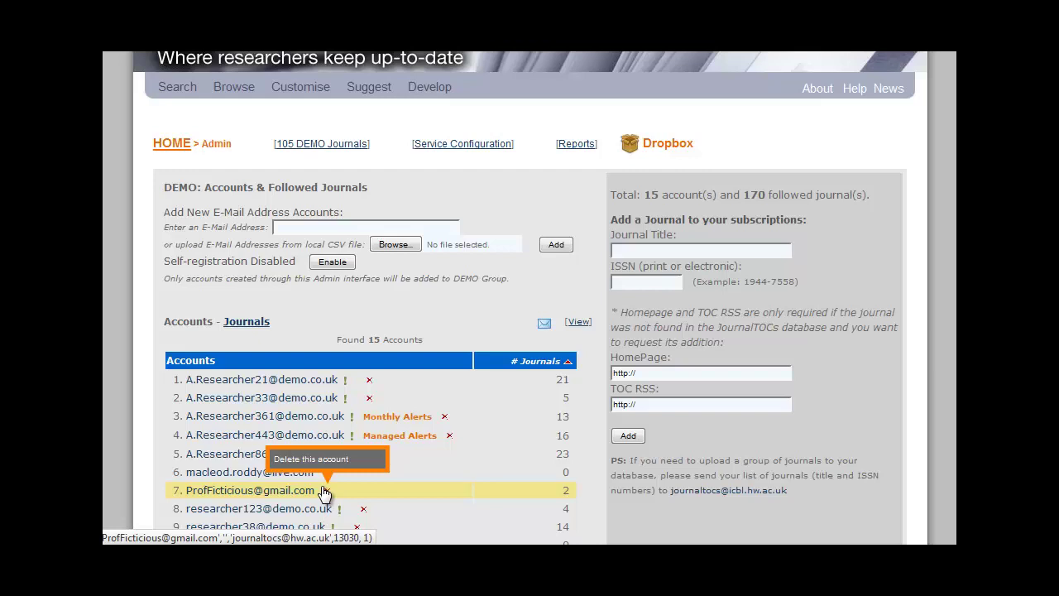
click(333, 228)
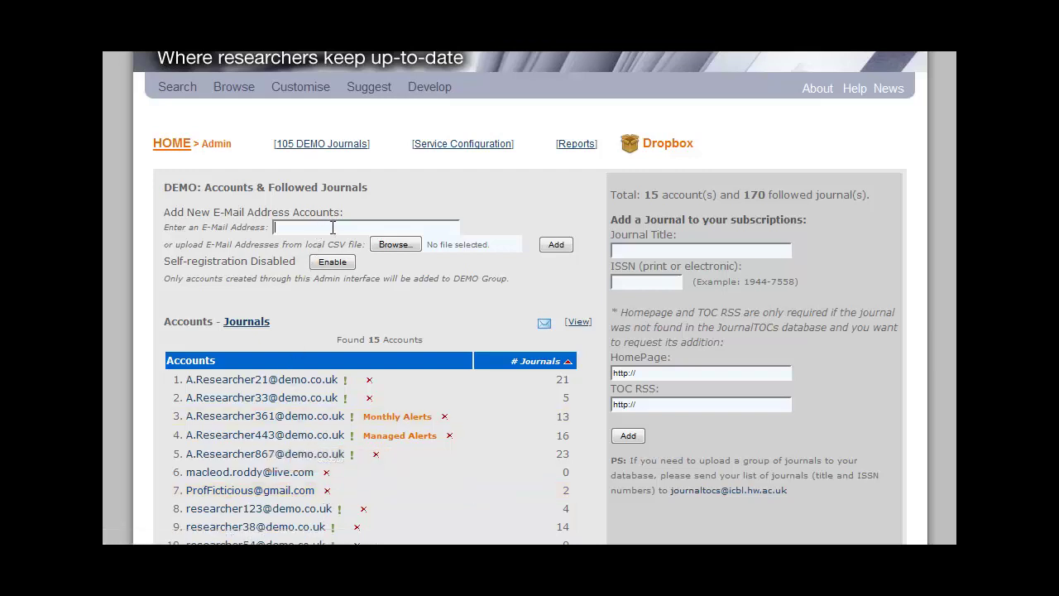
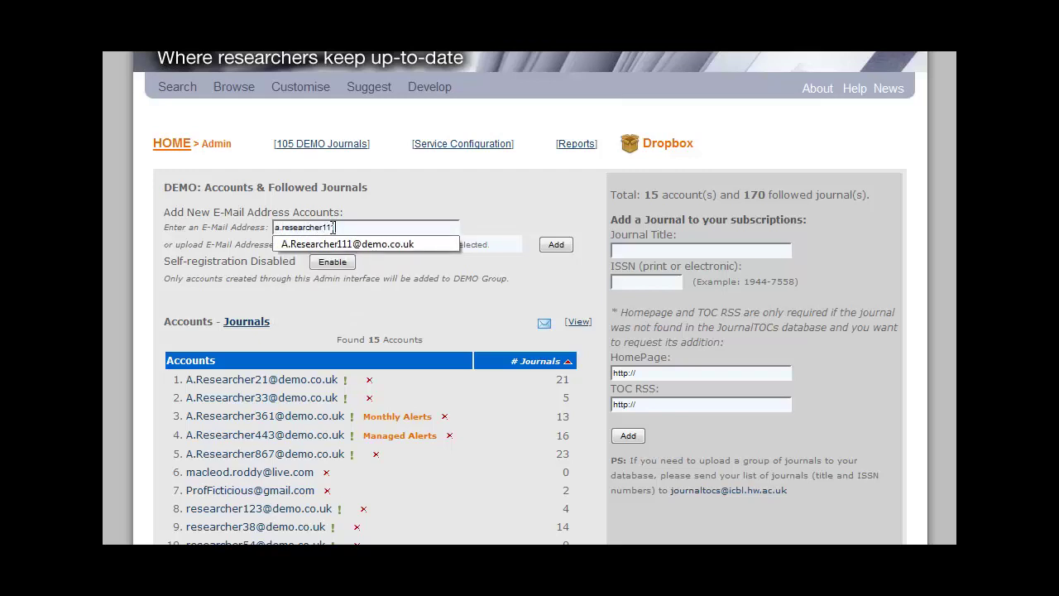
key(Return)
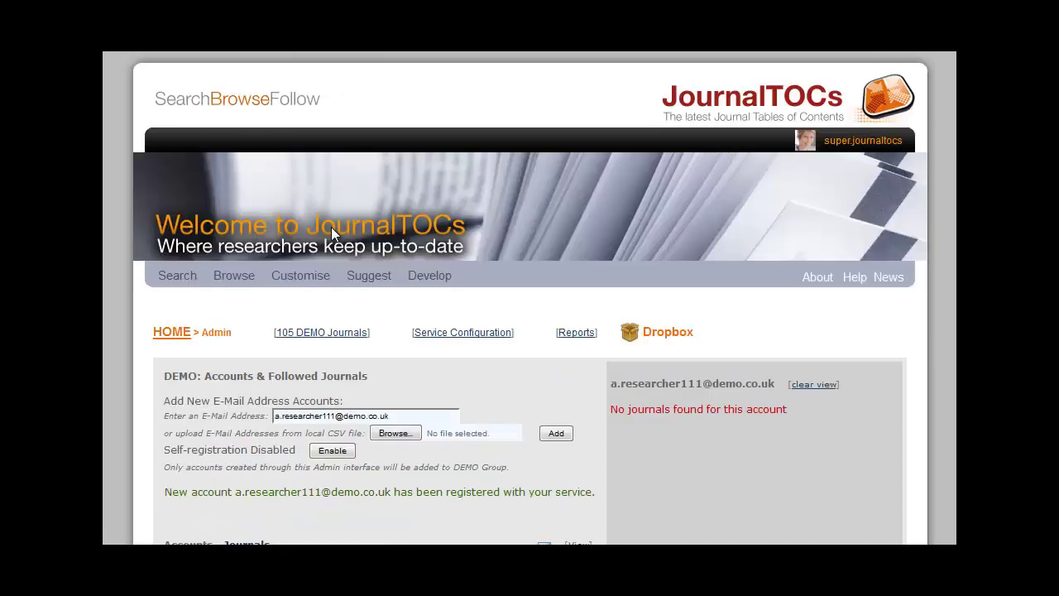
scroll(372, 341, down, 3)
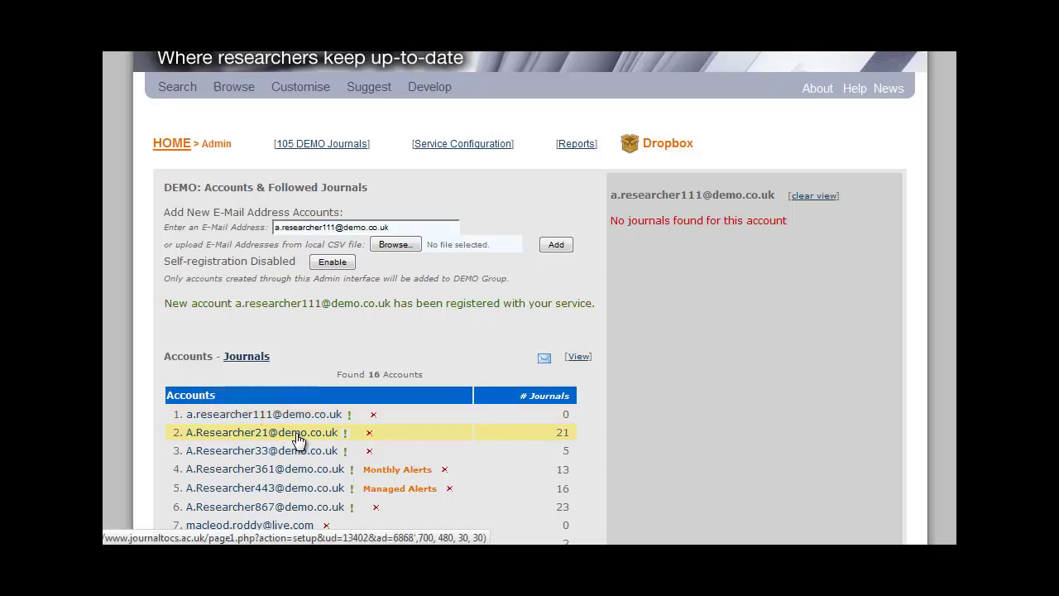
Set the second account's alerts to 'Once a week', then review its saved searches and followed journals.
click(298, 440)
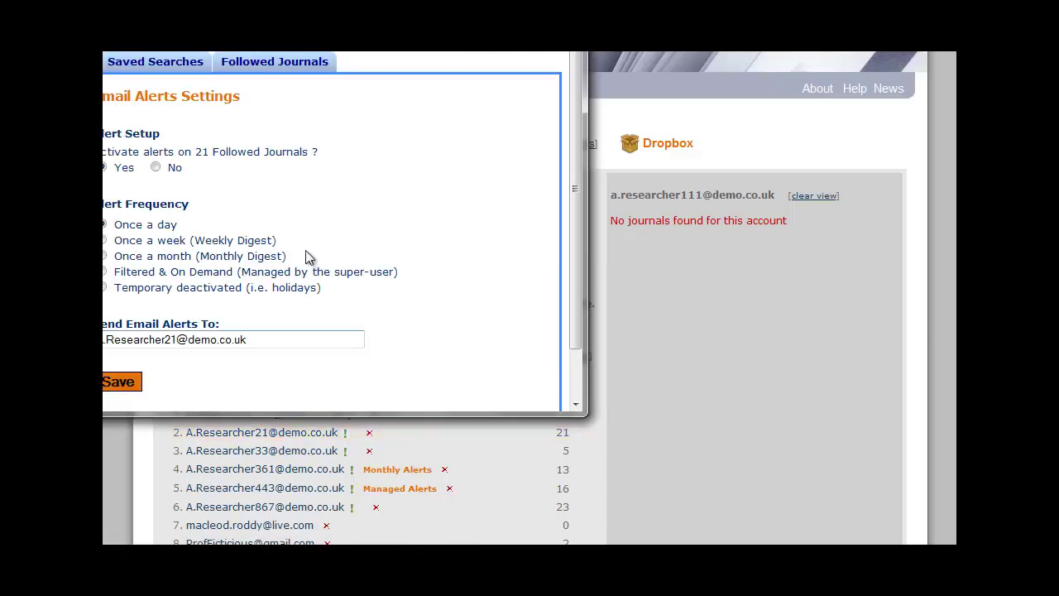
drag(244, 0, 449, 99)
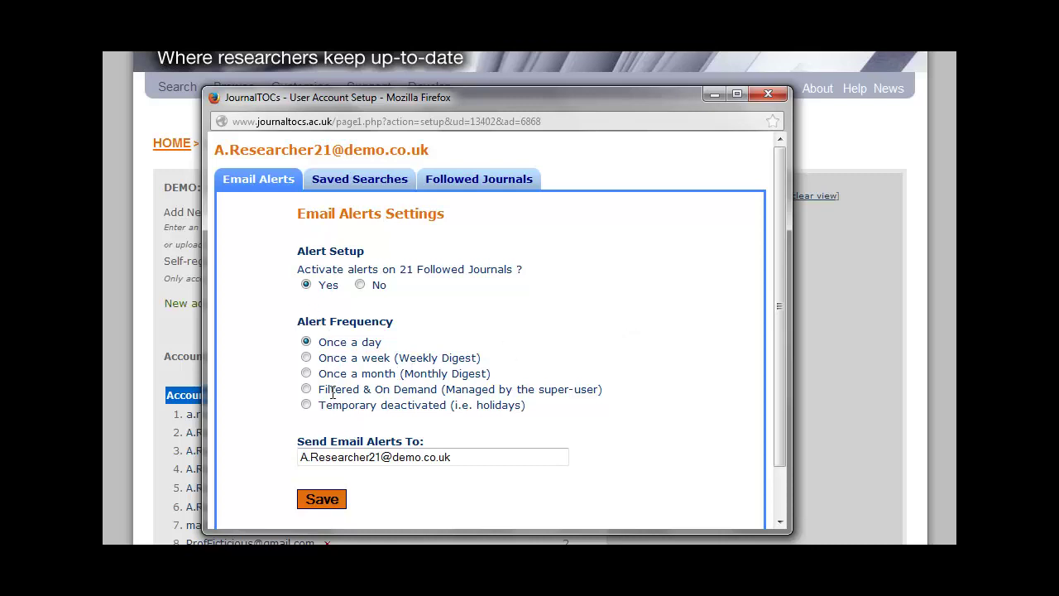
click(306, 358)
click(321, 500)
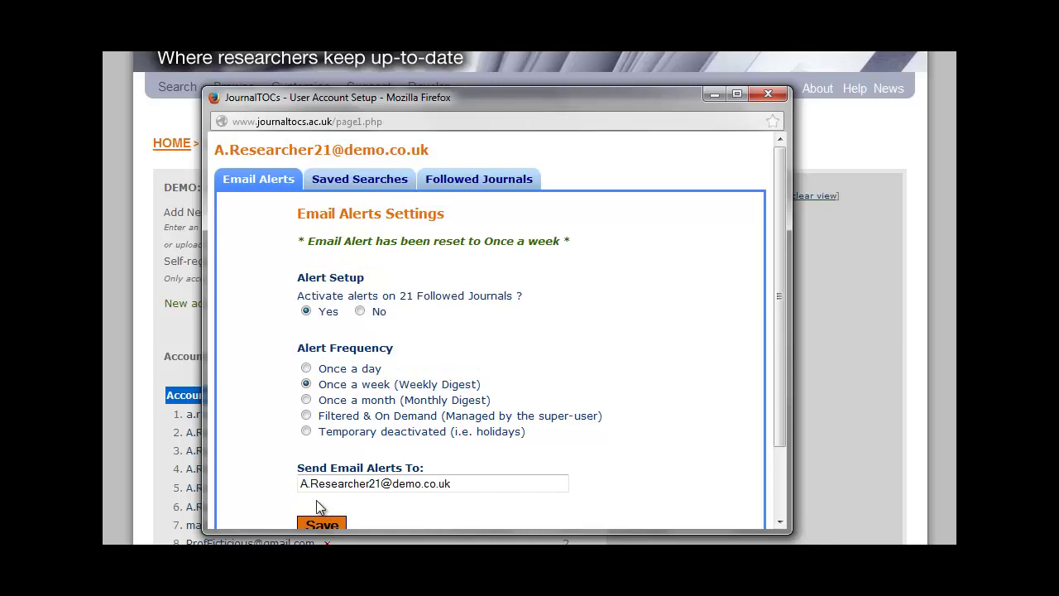
click(343, 182)
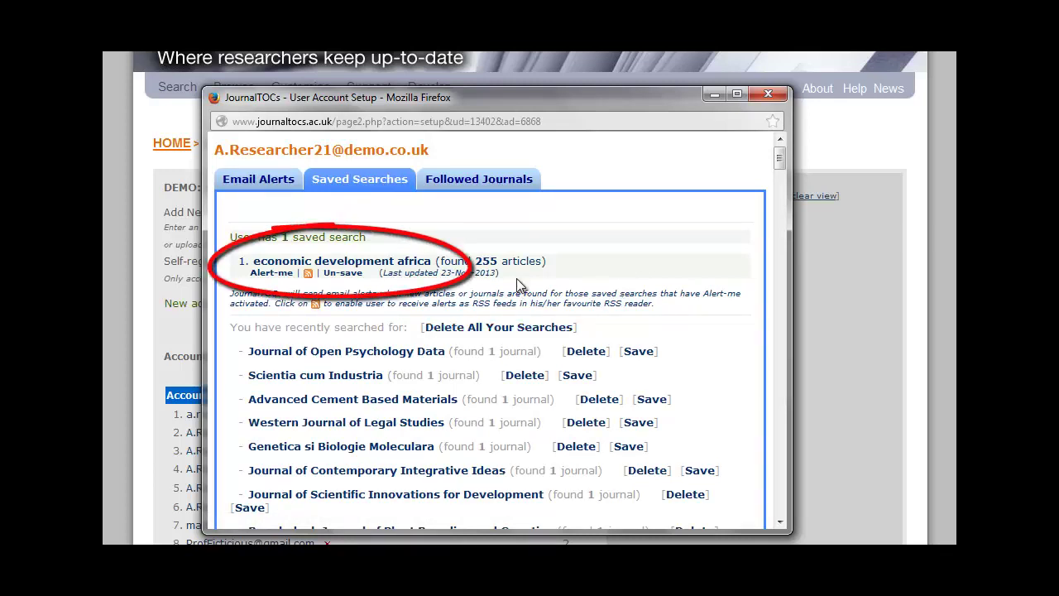
click(477, 187)
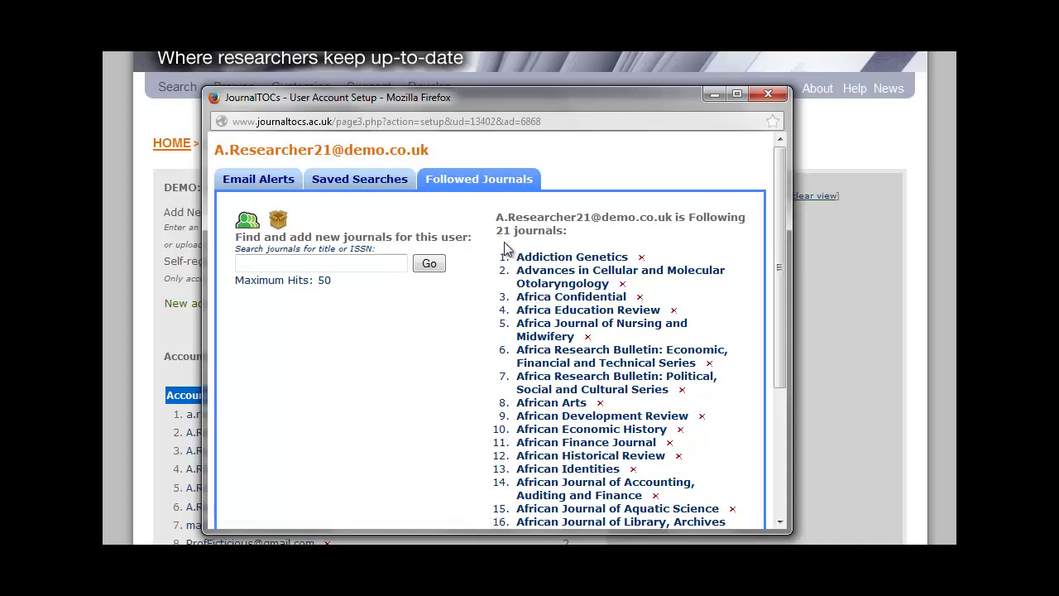
Search for 'african affairs' and add African Affairs to the account's followed journals.
click(323, 265)
text(aff)
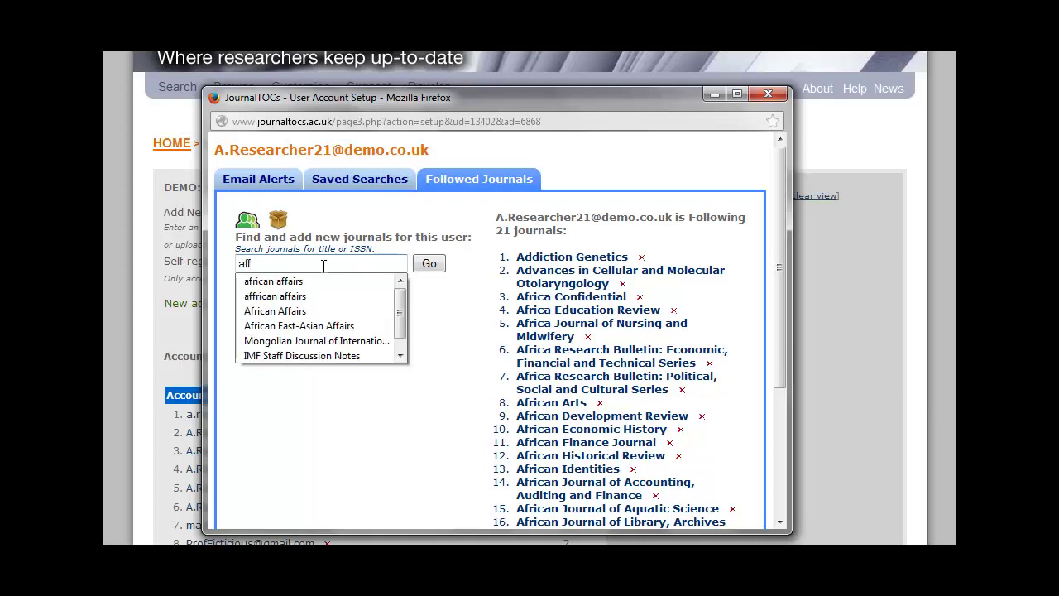
key(BackSpace)
text(ric)
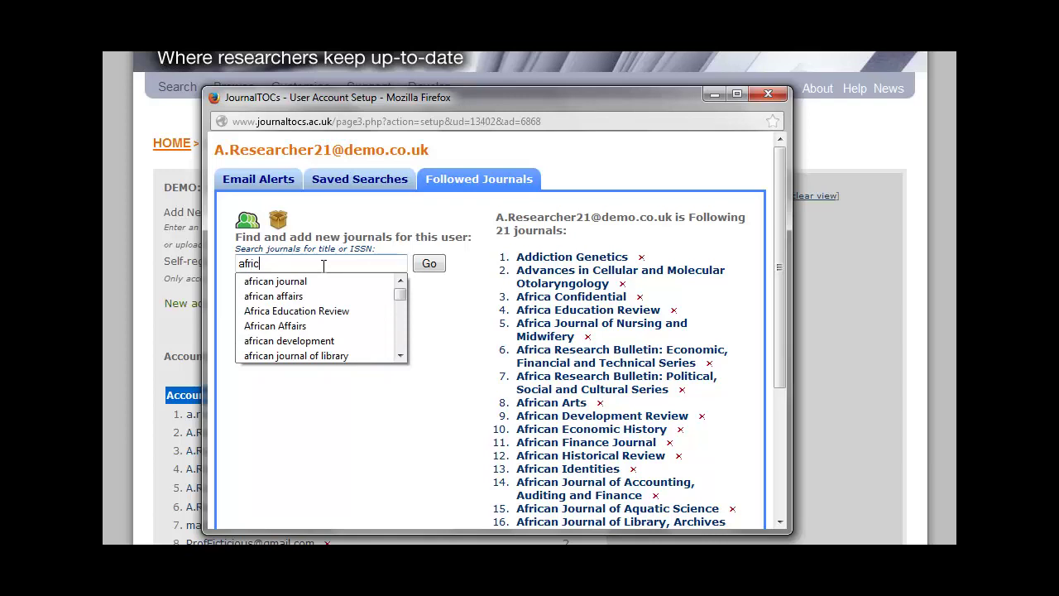
text(an affa)
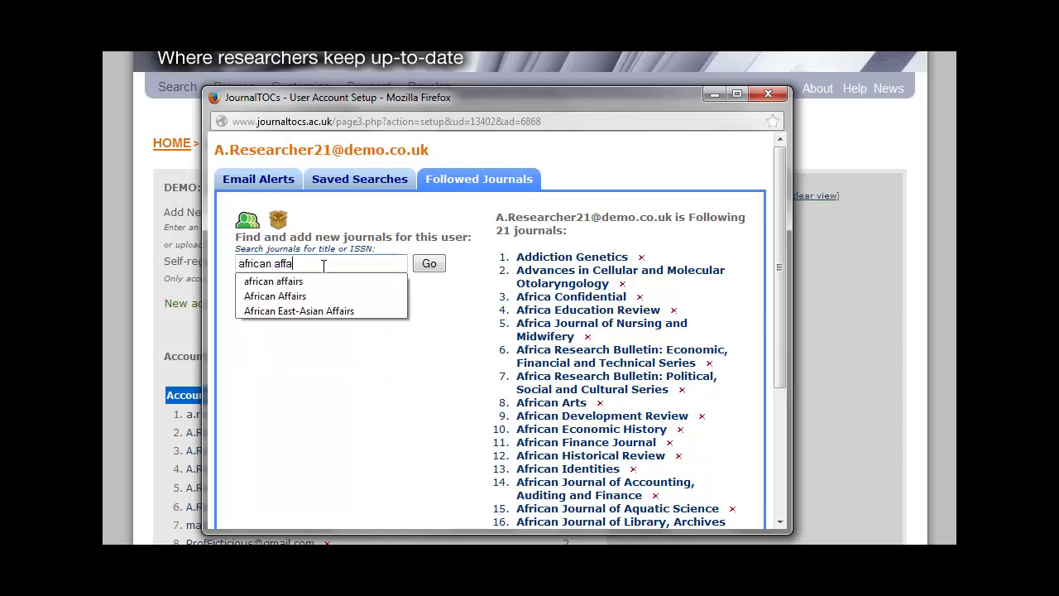
text(irs)
key(Return)
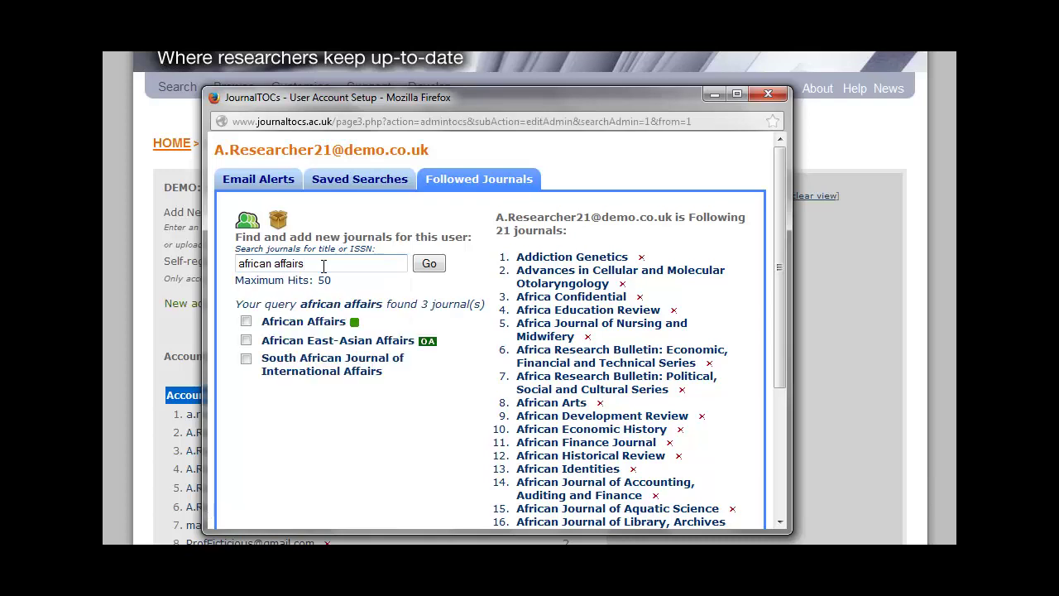
click(245, 322)
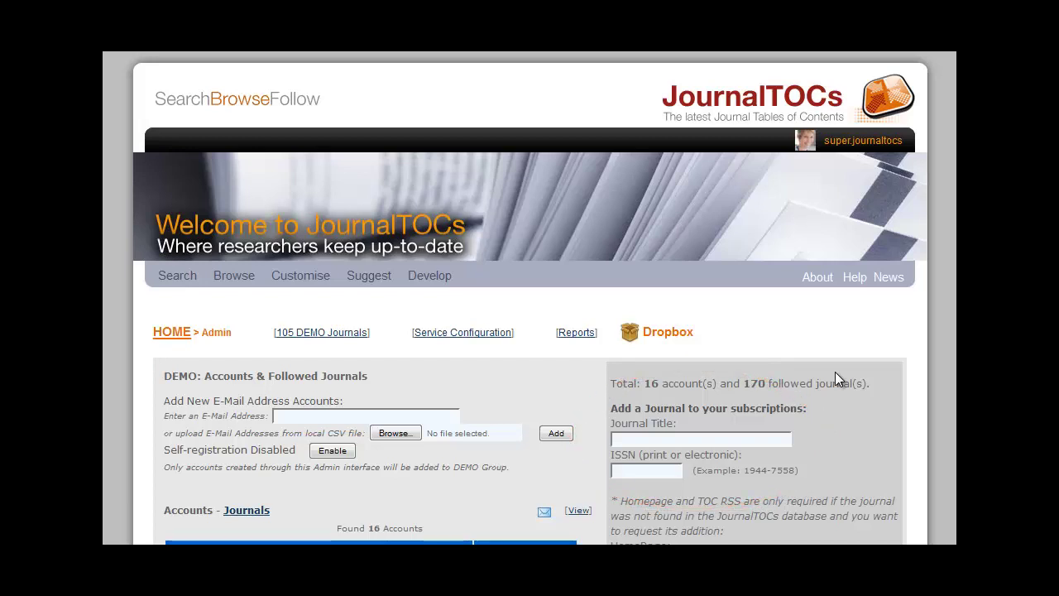
Add Advanced Cement Based Materials to the database using ISSN 1065-7355.
click(648, 470)
text(1)
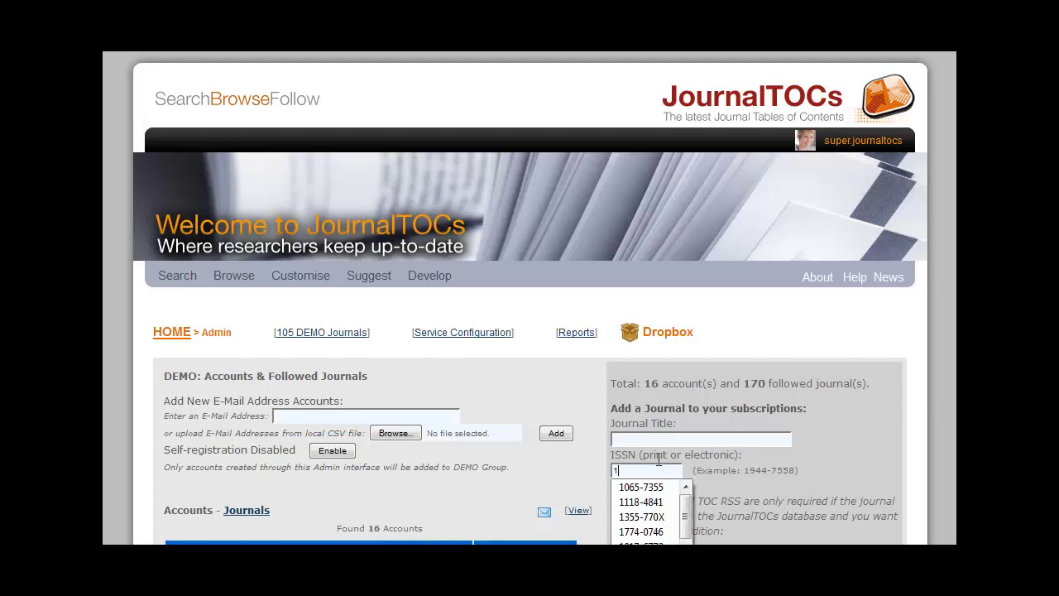
text(065)
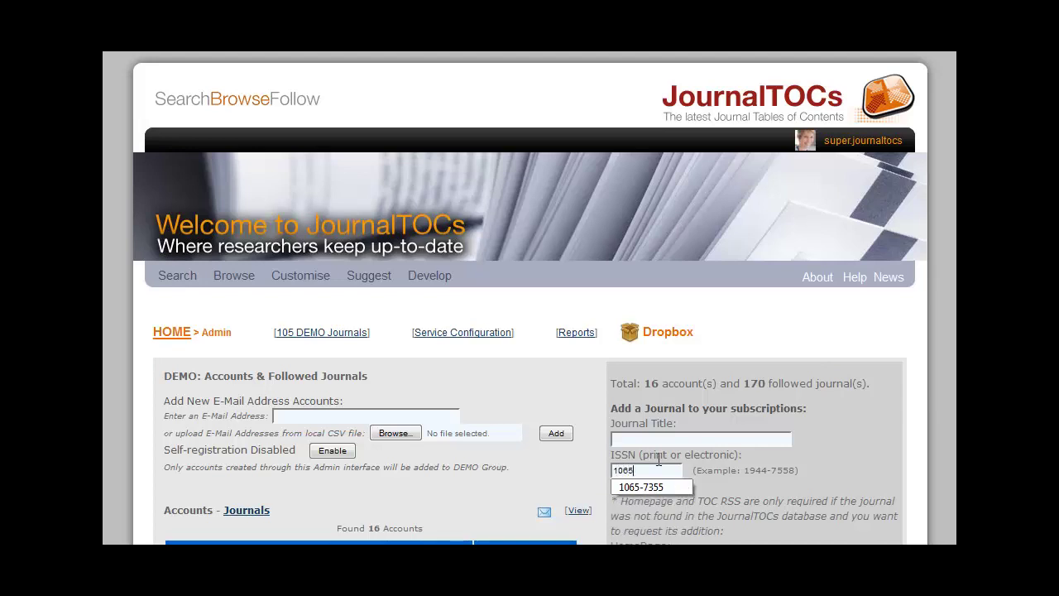
text(-7355)
key(Return)
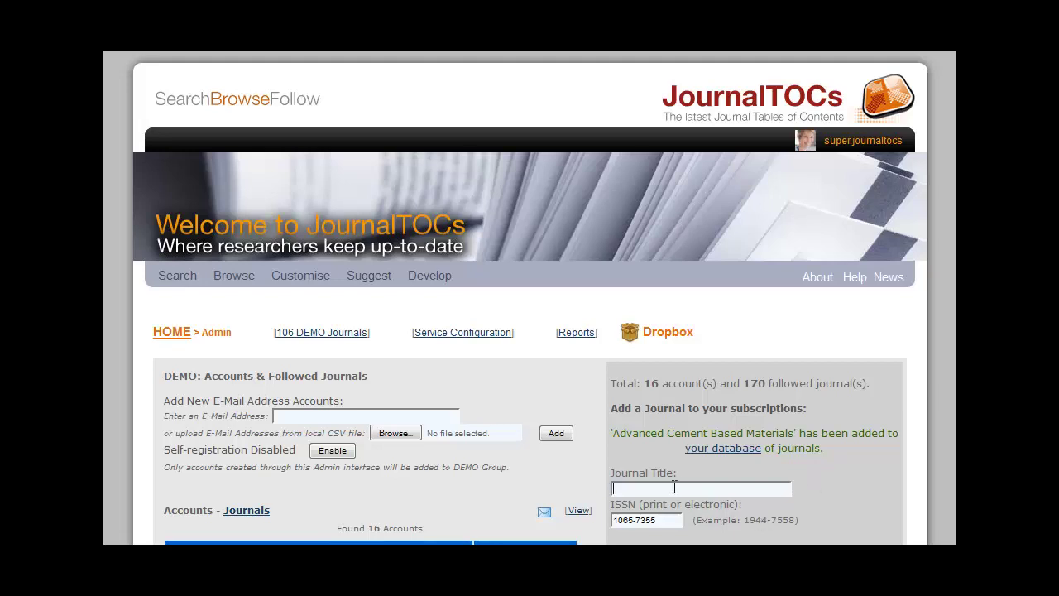
Open the service look-and-feel configuration window and bring it fully into view.
click(477, 333)
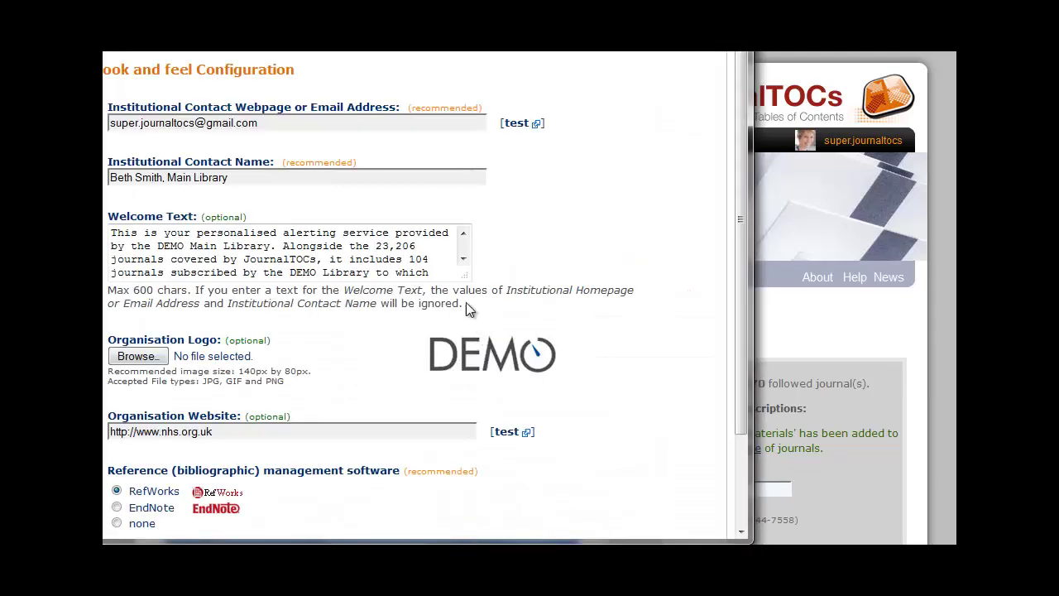
drag(317, 52, 483, 88)
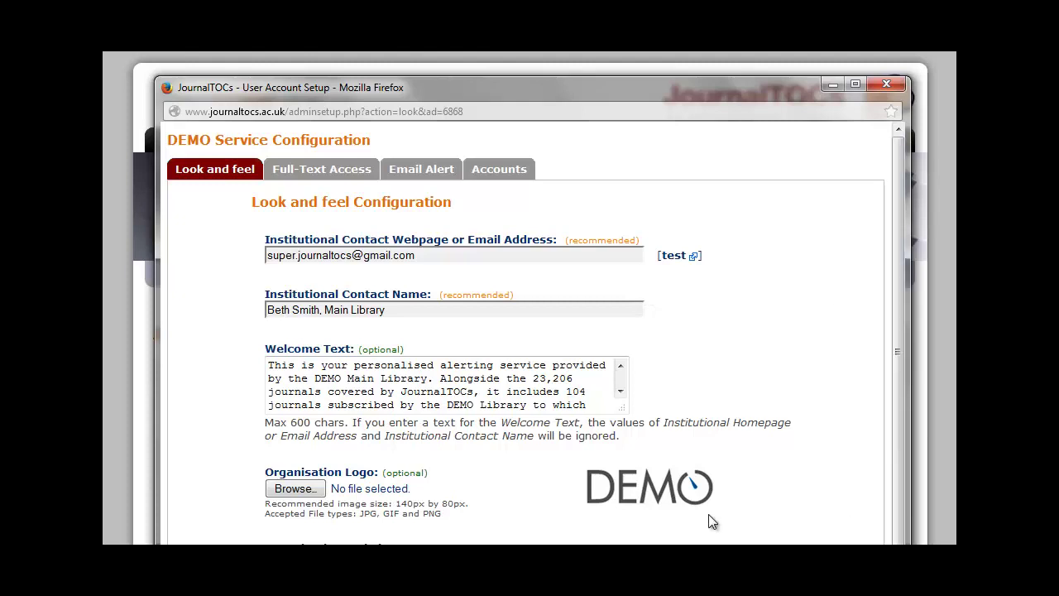
scroll(796, 365, down, 2)
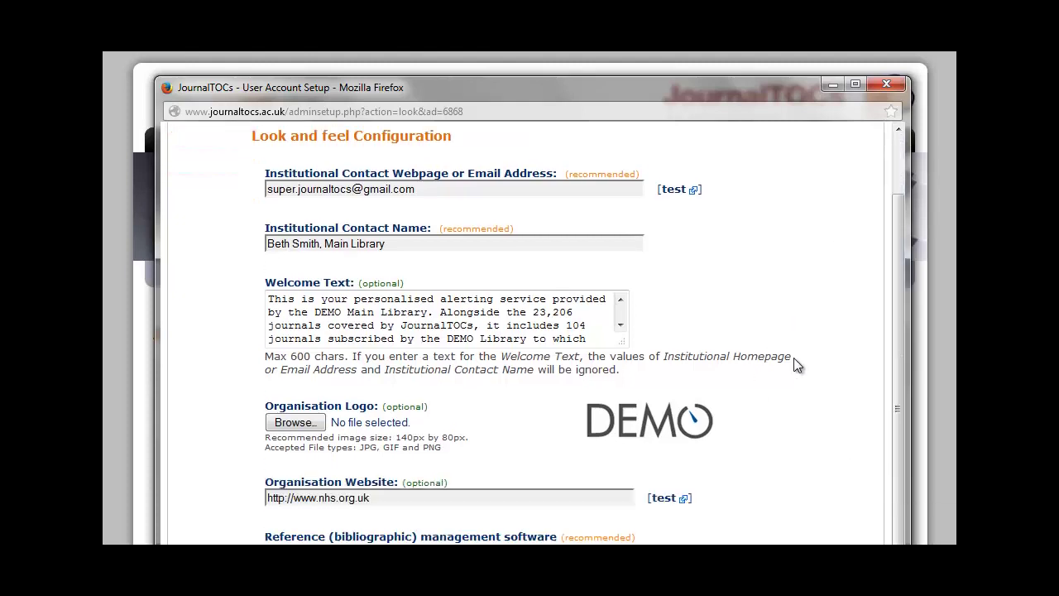
scroll(796, 365, down, 1)
scroll(794, 358, up, 3)
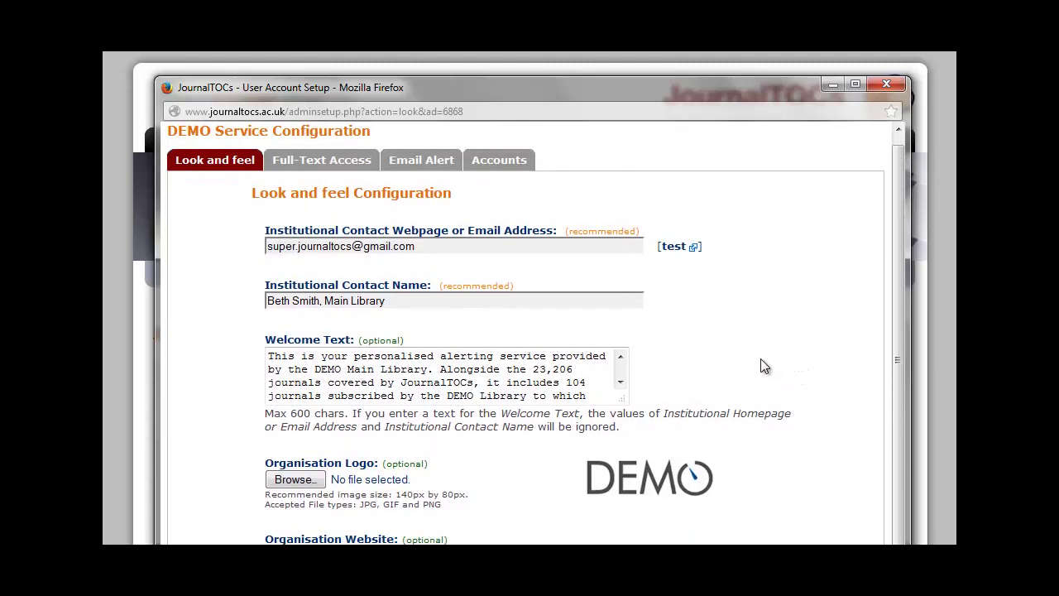
Replace the welcome text's help contact with the new librarian's name and save the settings.
click(621, 381)
click(621, 381)
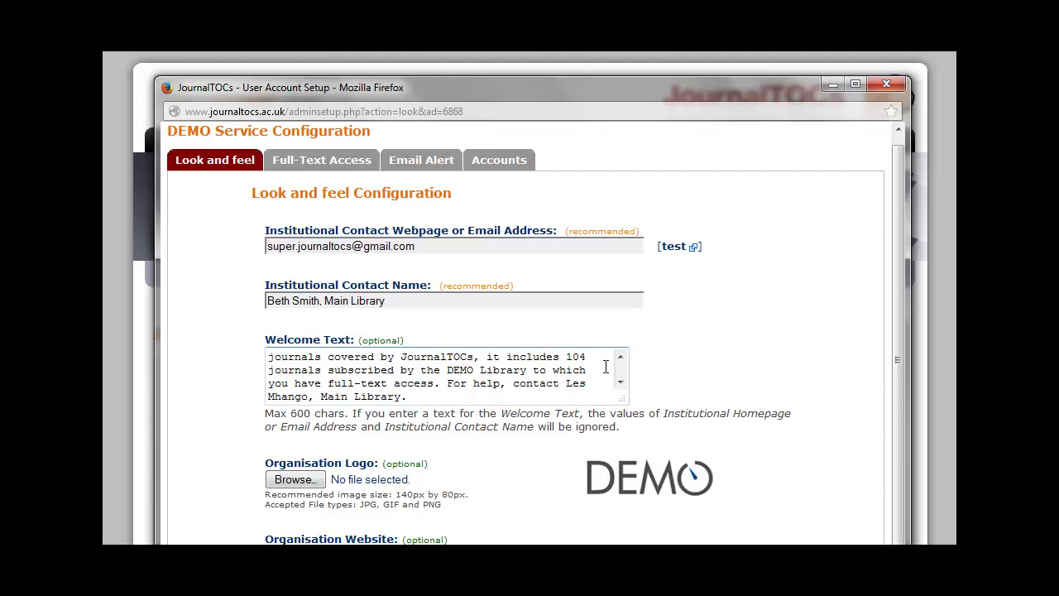
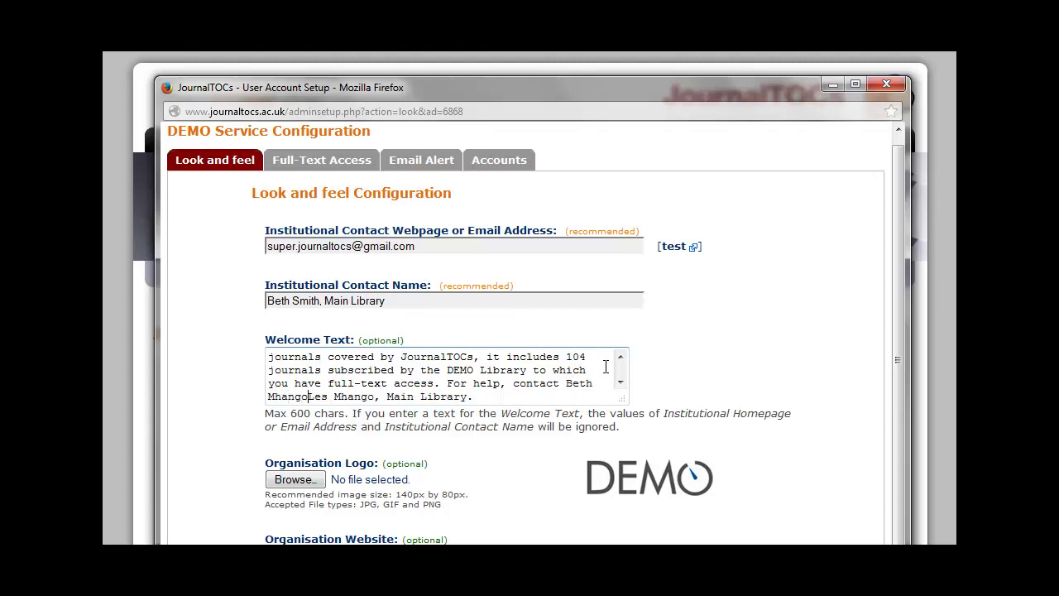
key(Delete)
key(Delete)
key(Delete)
key(Delete)
key(Delete)
key(Delete)
key(Delete)
key(Delete)
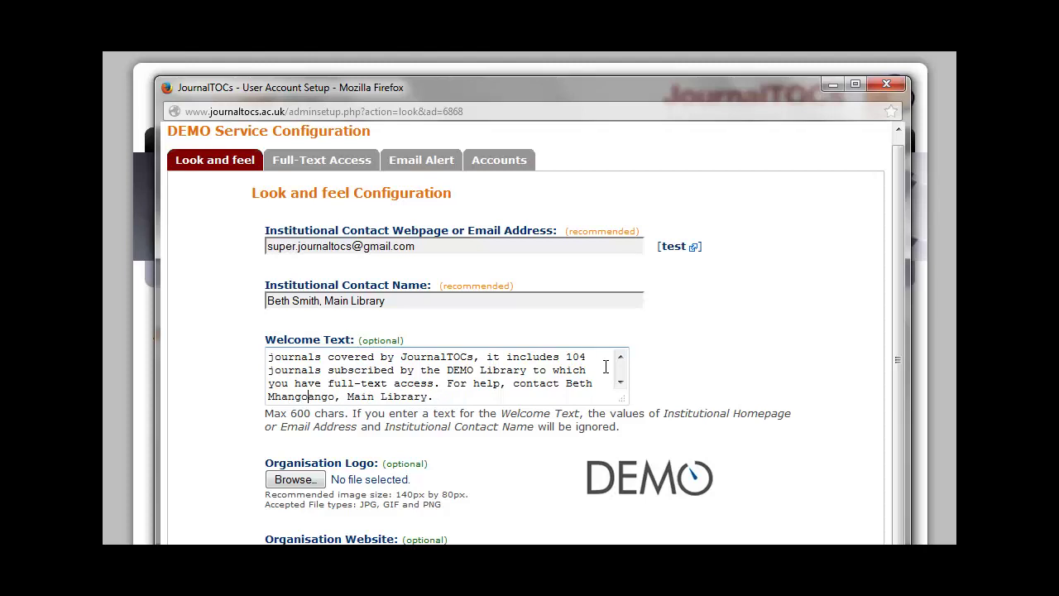
key(Delete)
key(Delete)
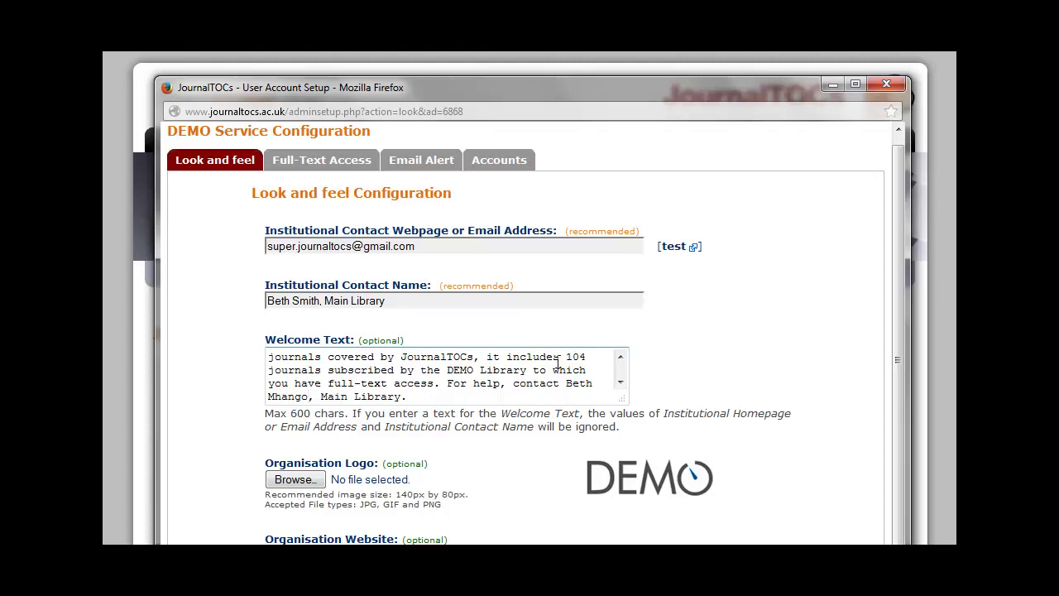
scroll(754, 348, down, 2)
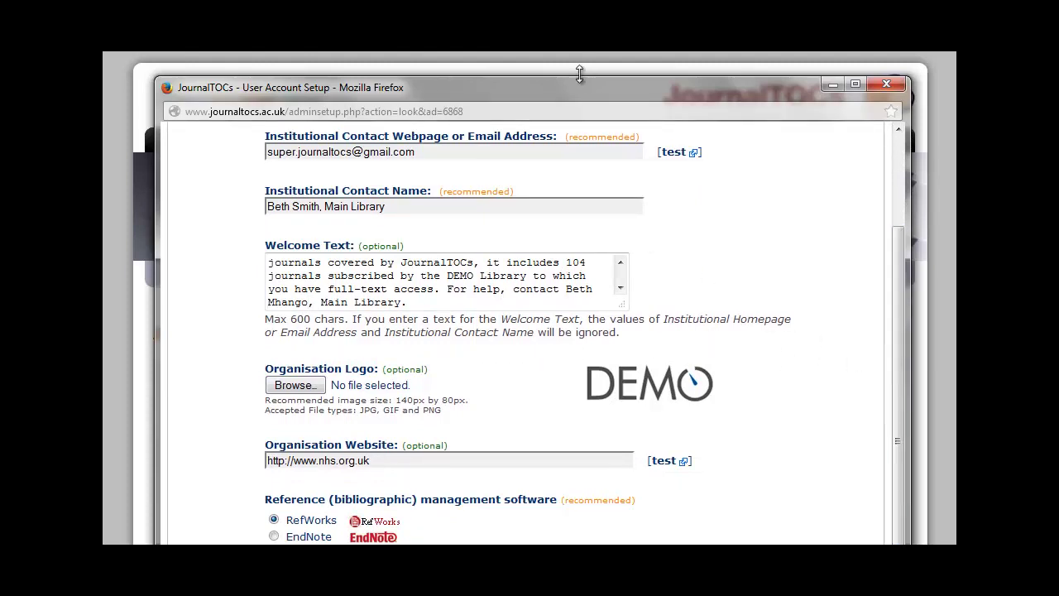
drag(580, 85, 582, 7)
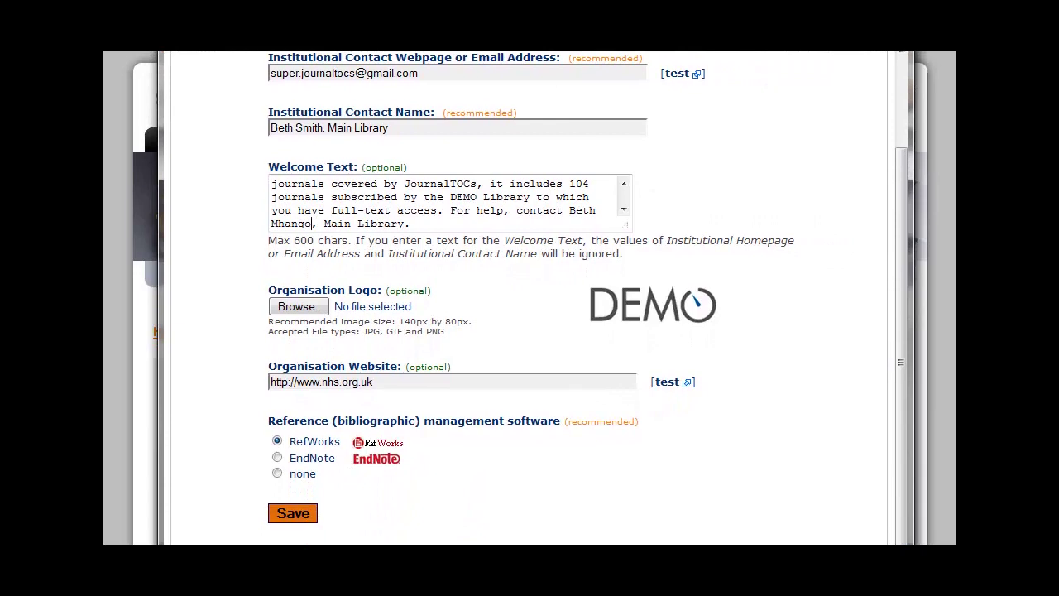
click(290, 513)
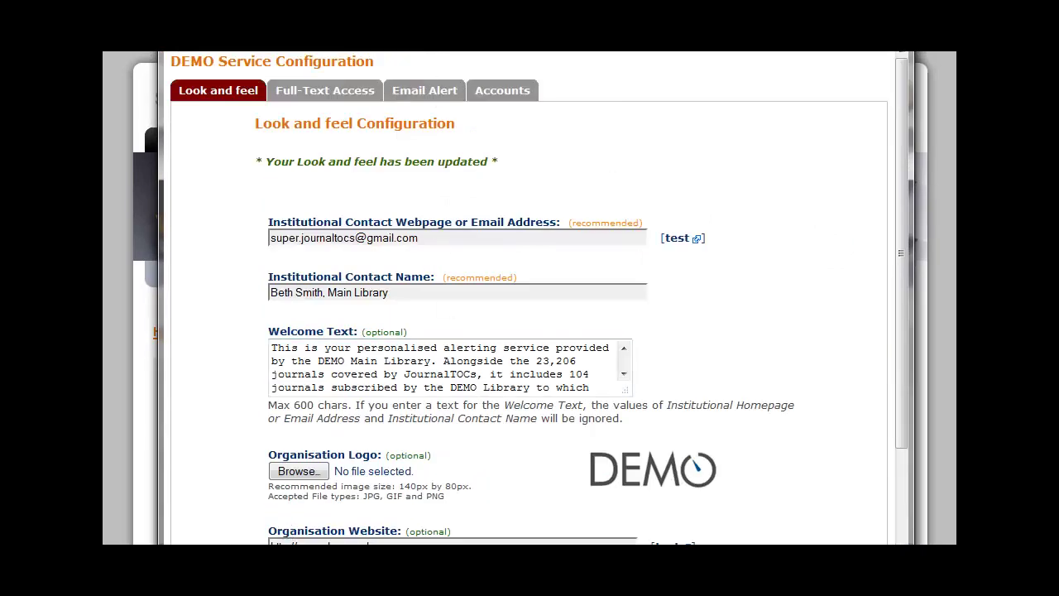
drag(467, 9, 463, 78)
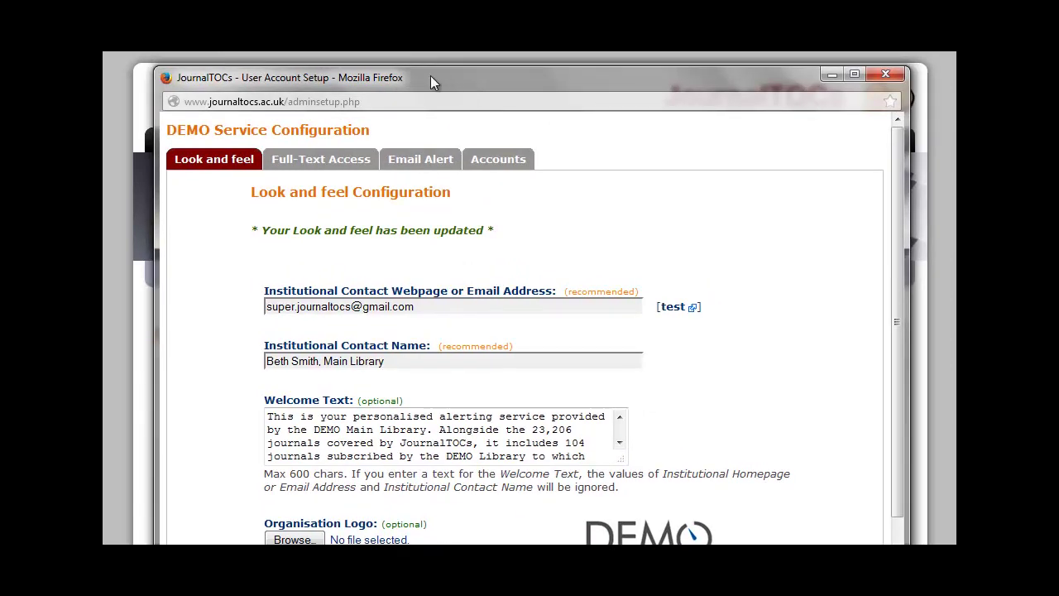
Review the Full-Text Access, Email Alert and Accounts settings, then close the configuration window.
click(315, 165)
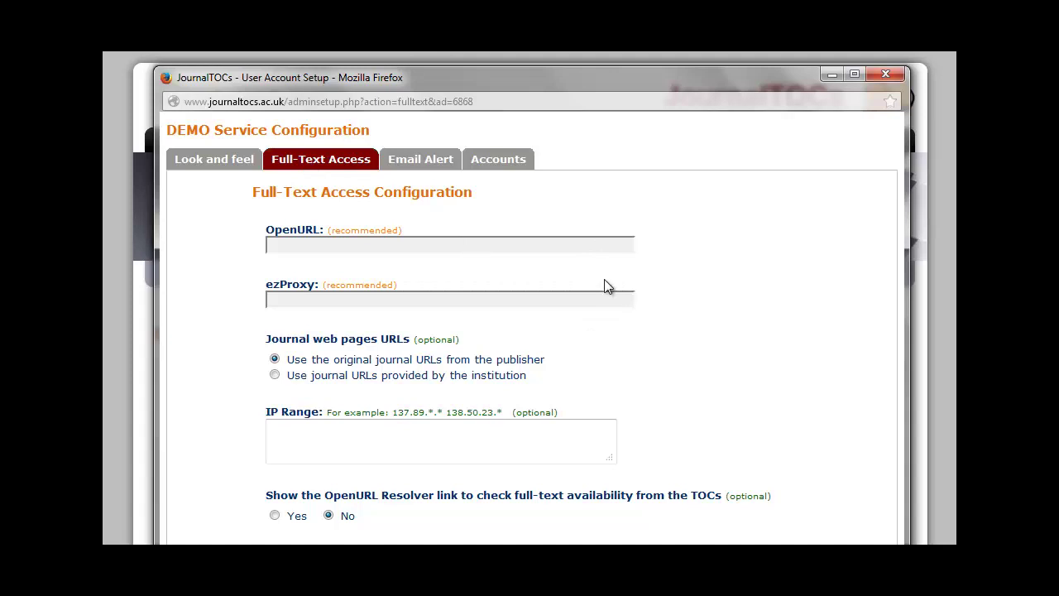
click(431, 165)
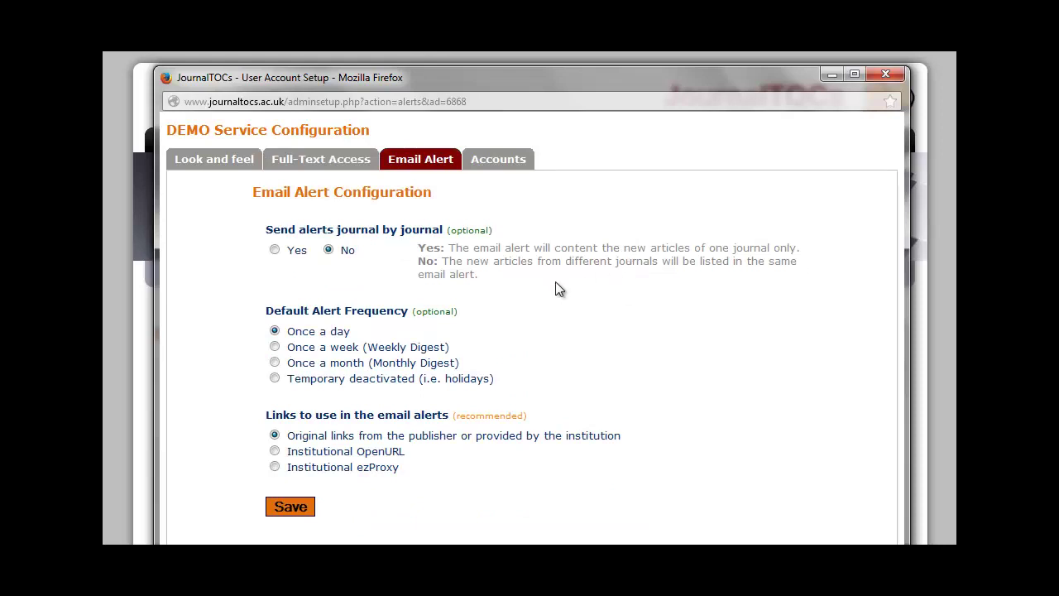
click(503, 160)
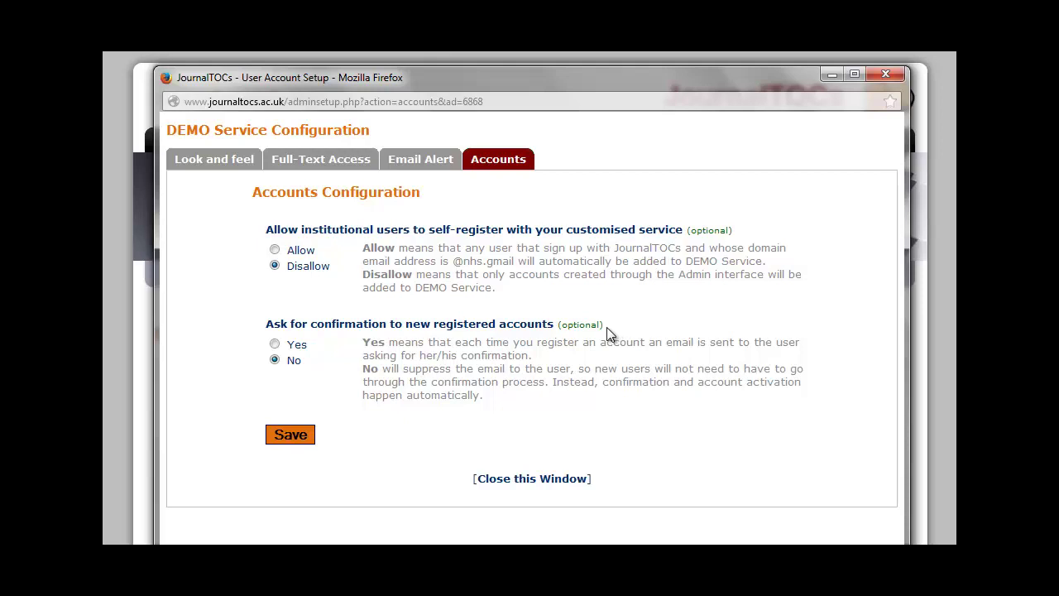
click(883, 76)
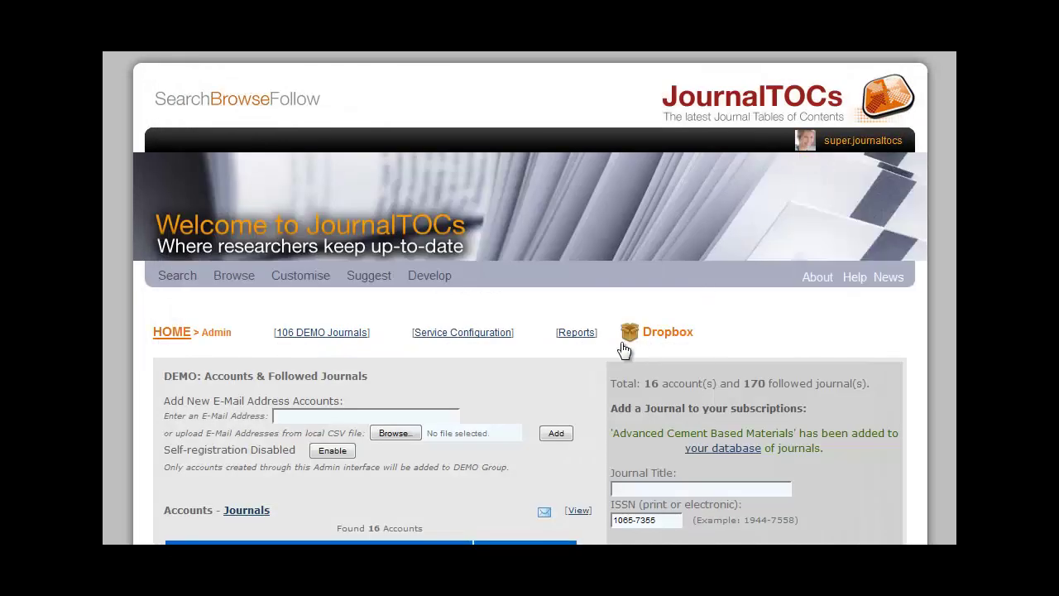
click(573, 336)
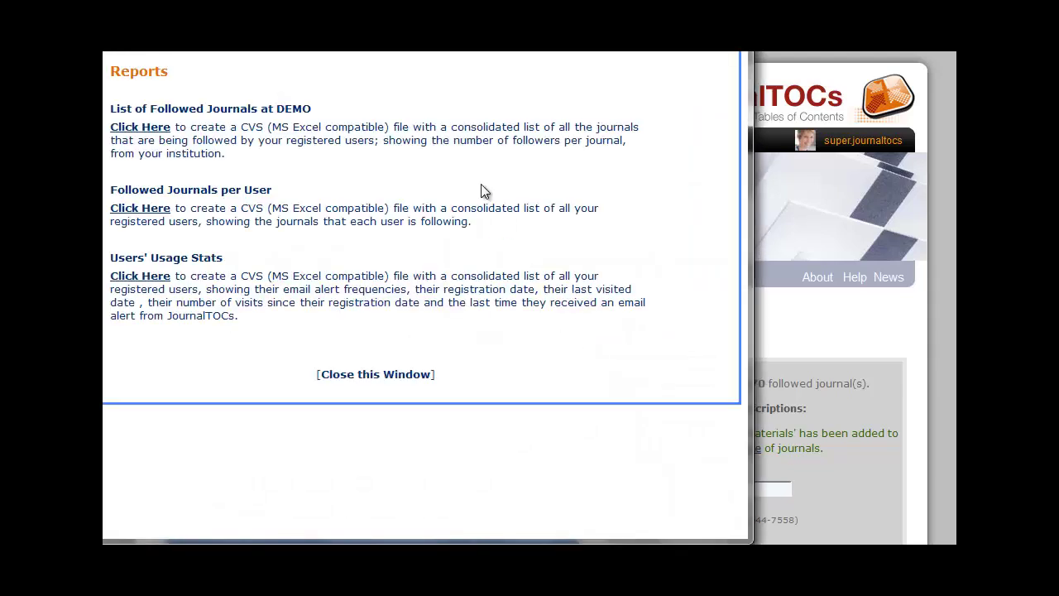
drag(379, 0, 518, 85)
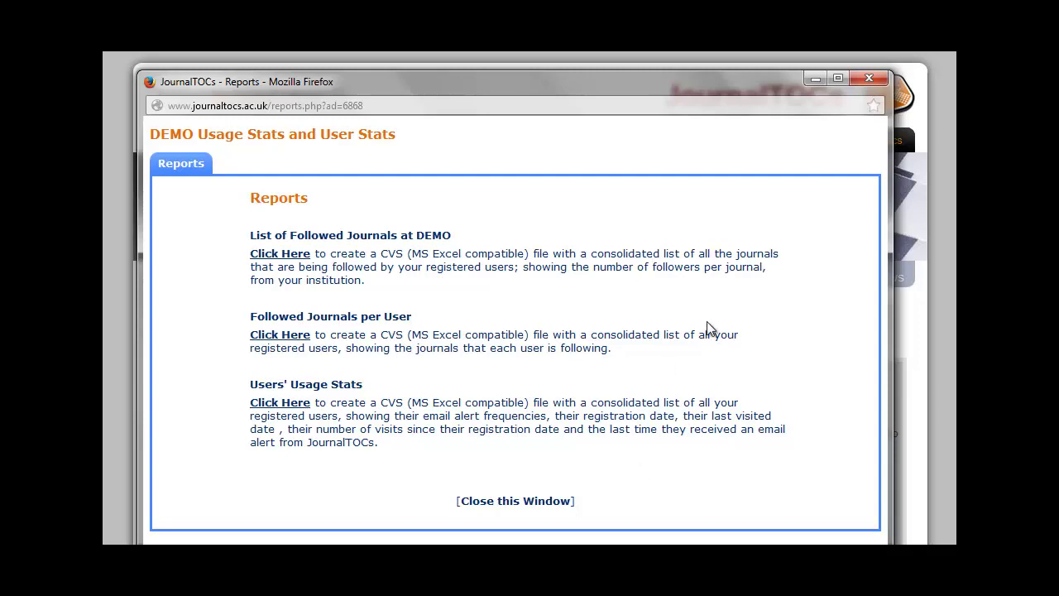
click(868, 78)
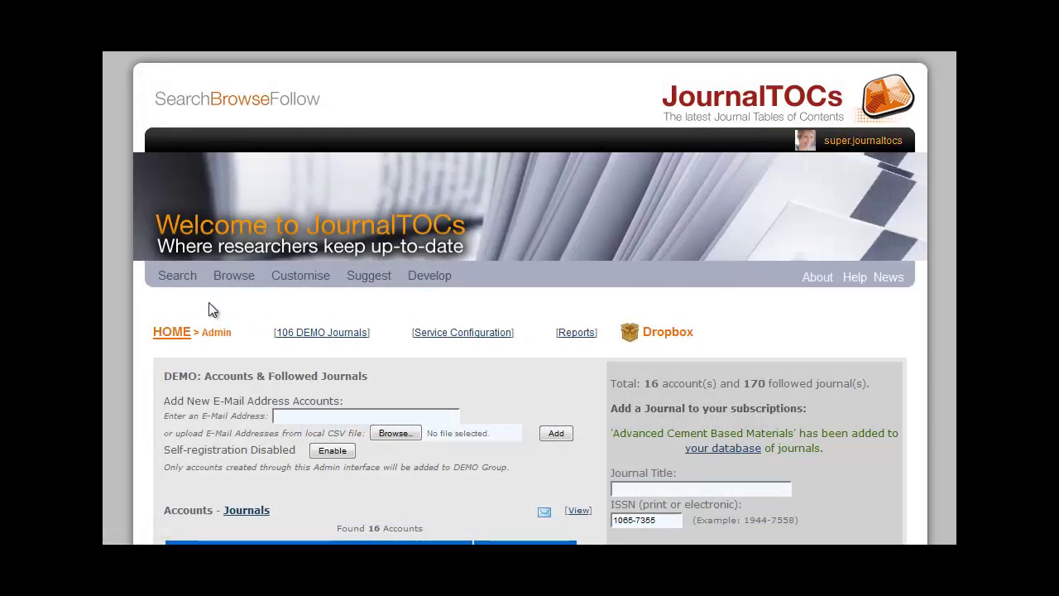
Show the Customise page's Functionalities list, starting with Super-user Admin account, and scroll through it.
click(169, 337)
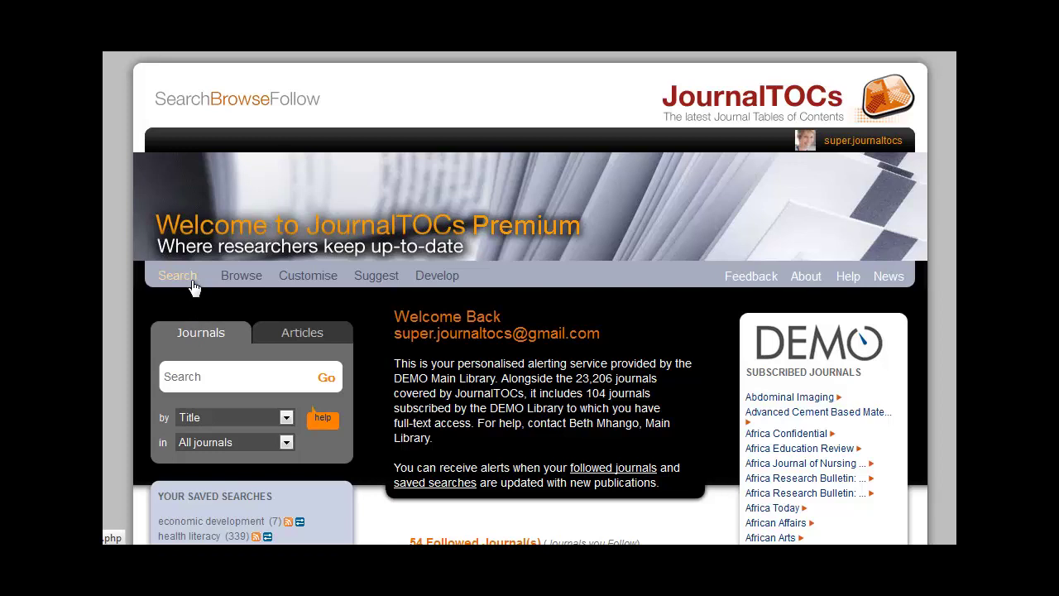
click(305, 278)
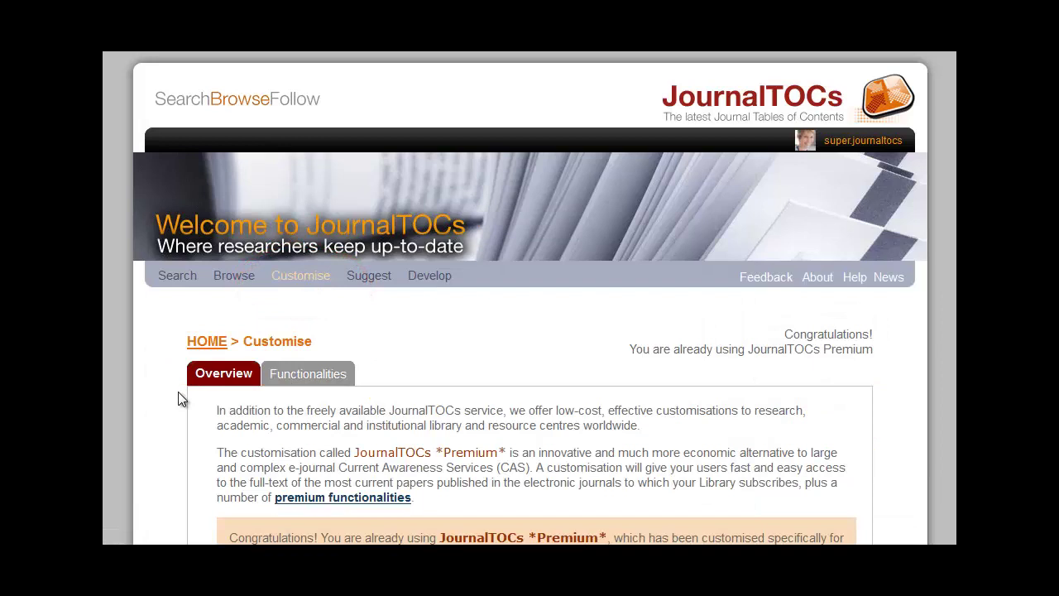
click(298, 380)
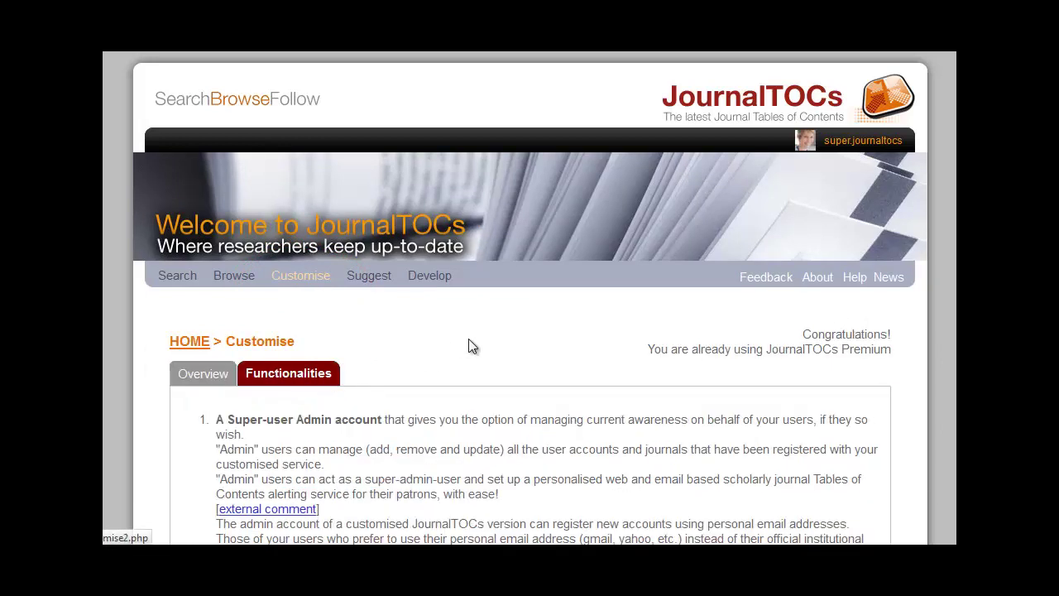
scroll(477, 340, down, 5)
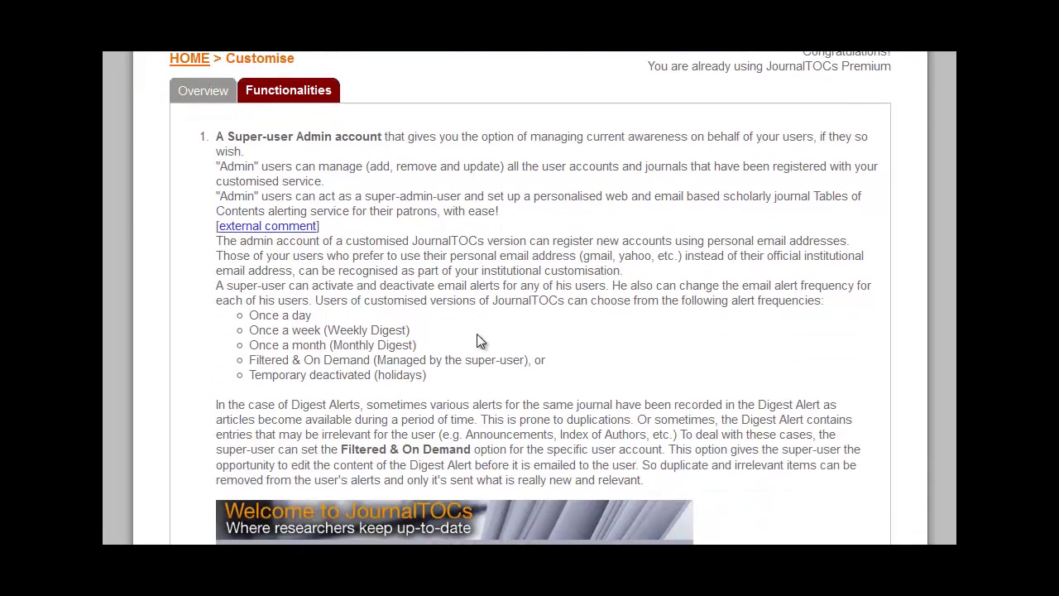
scroll(477, 340, down, 1)
scroll(477, 333, up, 5)
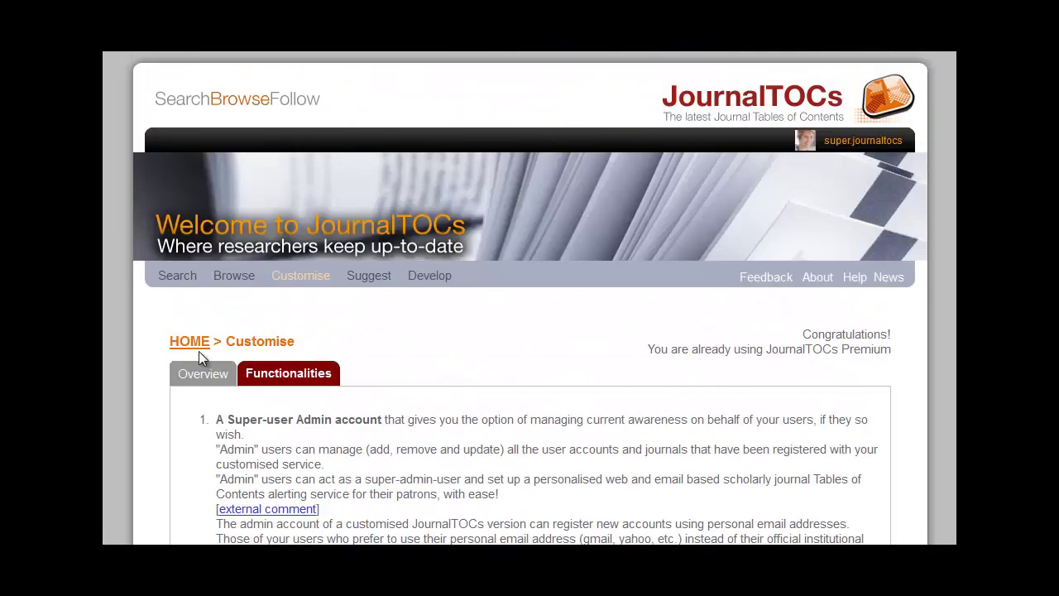
click(190, 343)
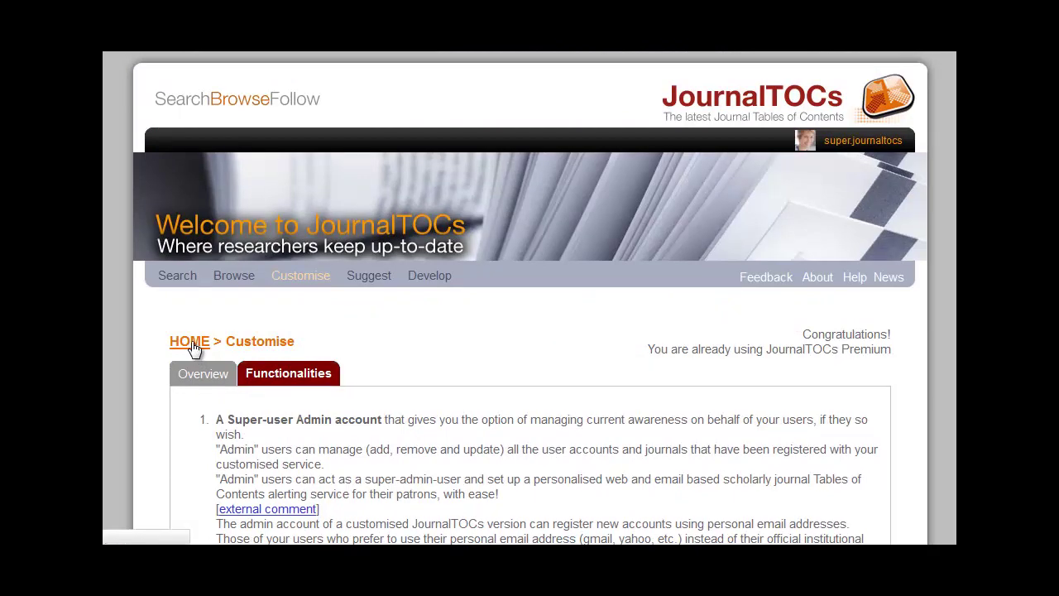